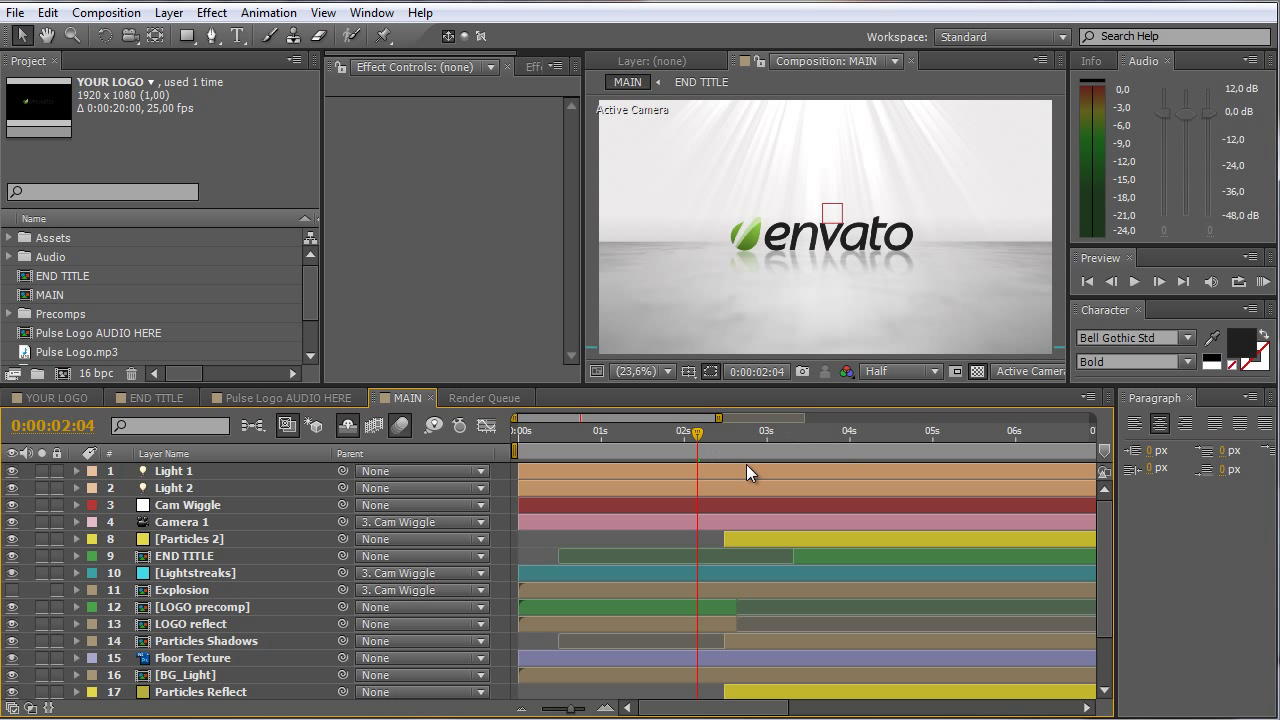
Step: Show the YOUR LOGO composition with its two Envato placeholder layers, then open the File menu
{"action": "left_click", "coordinate": [86, 397]}
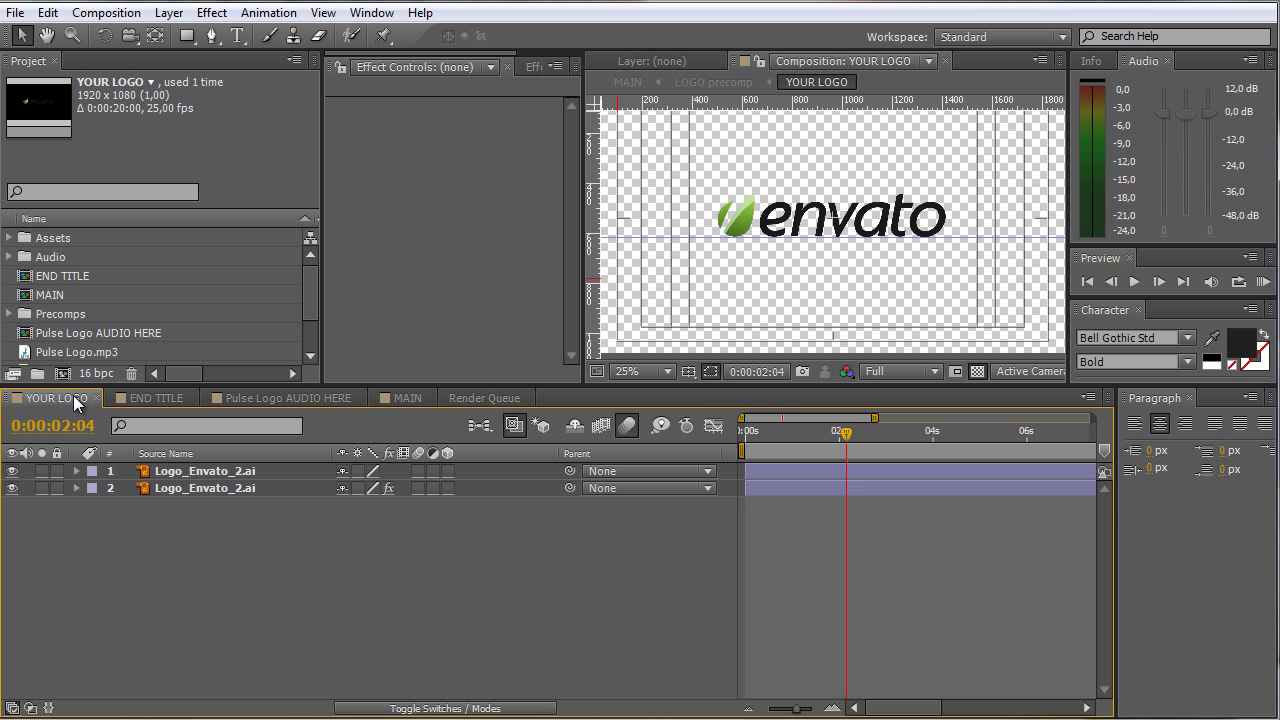
{"action": "left_click", "coordinate": [15, 16]}
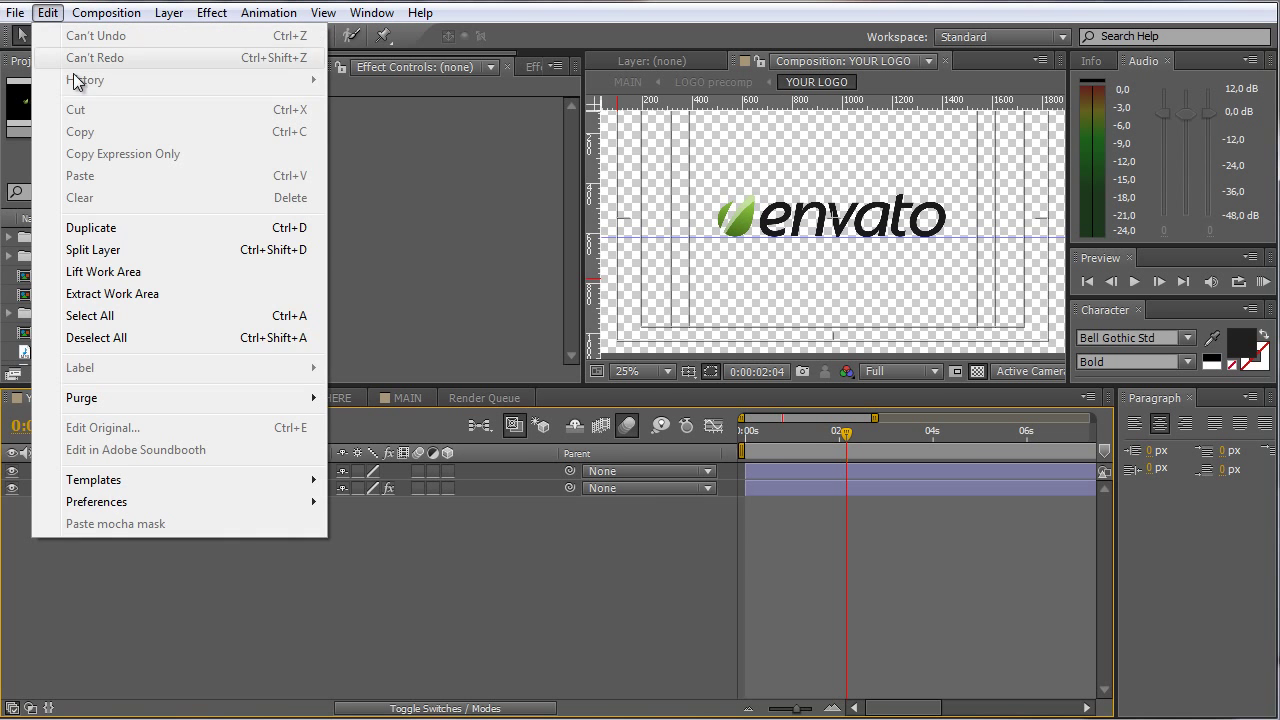
Step: Import graphicINmotion_blackyellow_04_line.png and place it as the top layer of YOUR LOGO
{"action": "mouse_move", "coordinate": [72, 340]}
{"action": "left_click", "coordinate": [379, 333]}
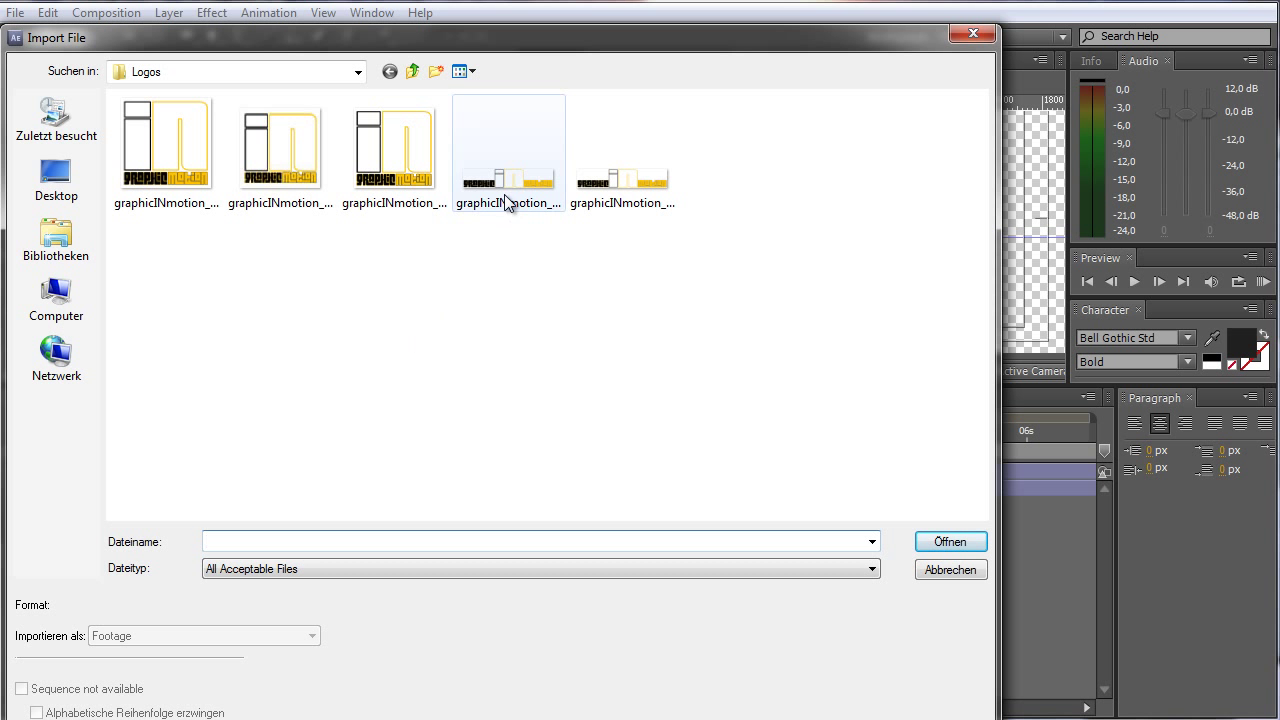
{"action": "left_click", "coordinate": [504, 194]}
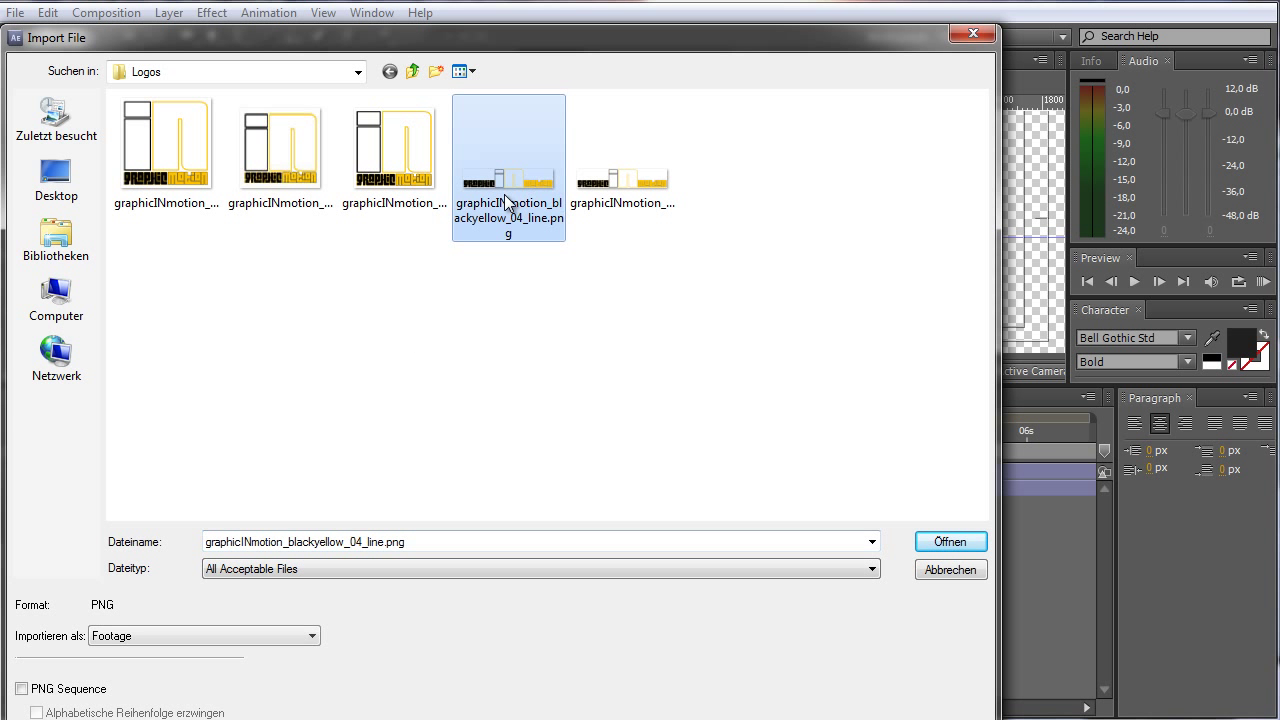
{"action": "left_click", "coordinate": [946, 545]}
{"action": "left_click_drag", "start_coordinate": [37, 300], "coordinate": [116, 471]}
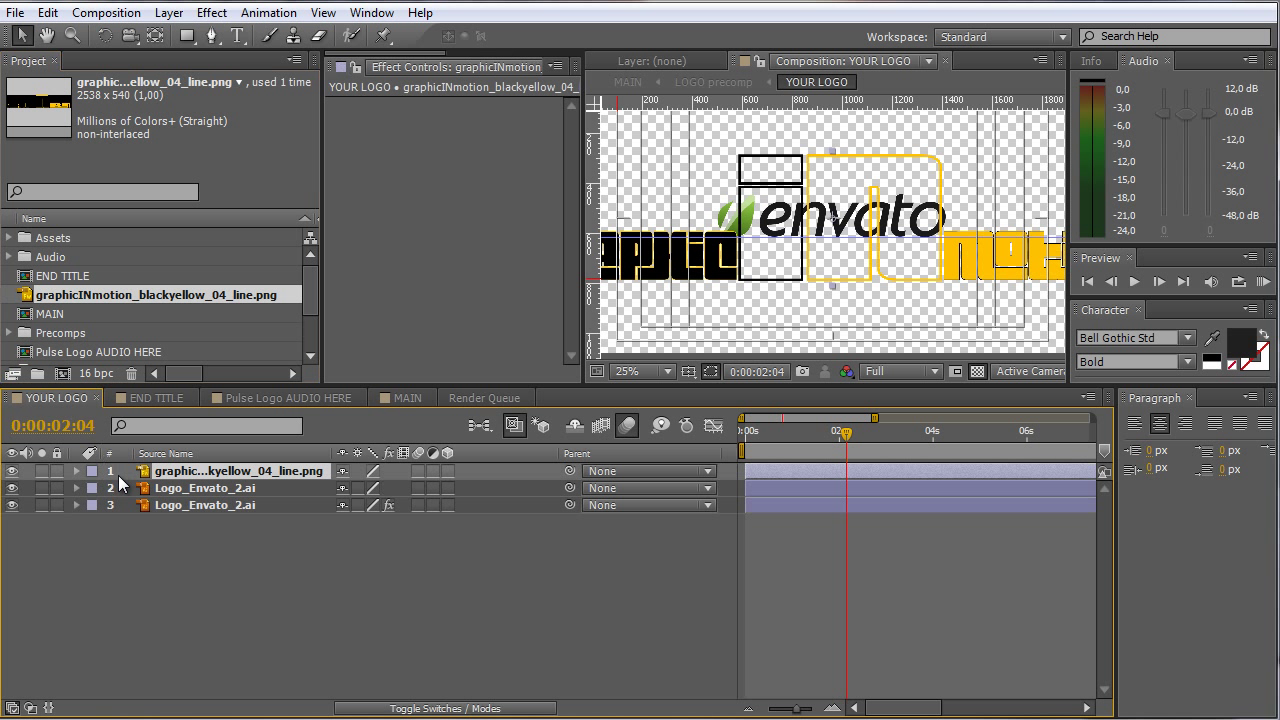
Step: Hide Envato layers 2 and 3 and scale the graphicINmotion logo layer to 37%
{"action": "left_click", "coordinate": [13, 488]}
{"action": "left_click", "coordinate": [13, 505]}
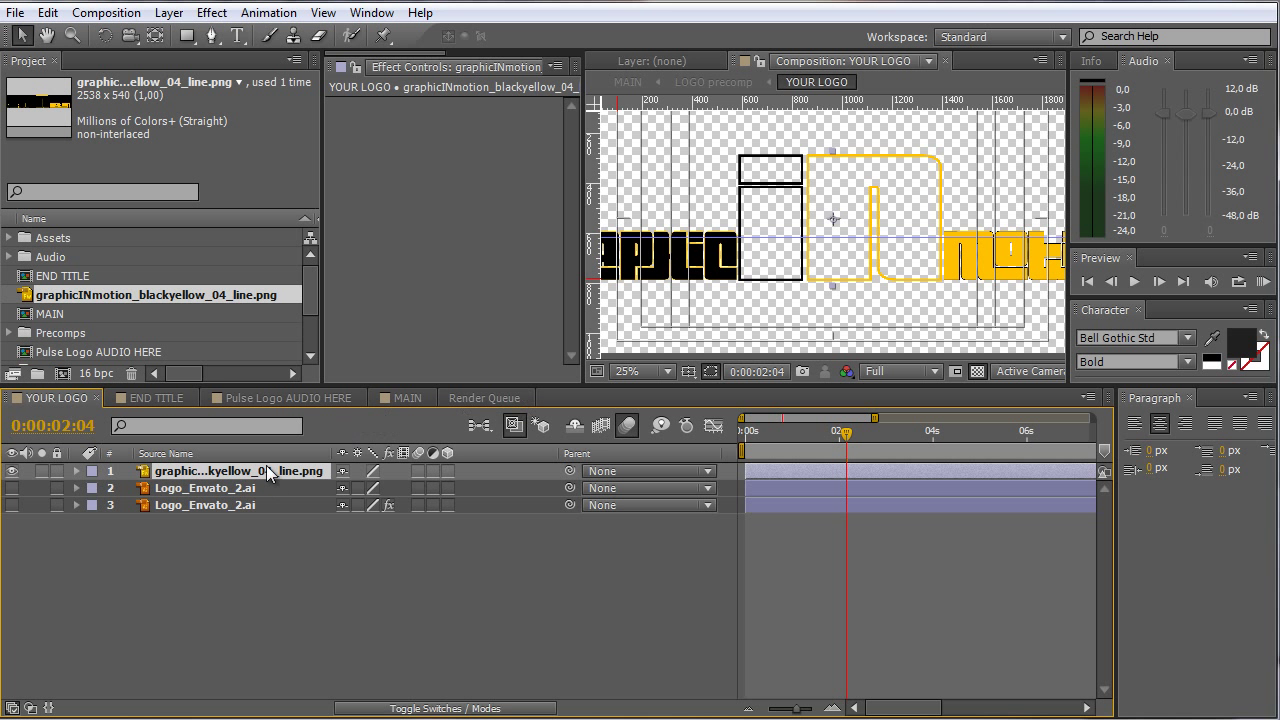
{"action": "key", "text": "s"}
{"action": "left_click", "coordinate": [365, 488]}
{"action": "type", "text": "90"}
{"action": "key", "text": "Return"}
{"action": "left_click_drag", "start_coordinate": [388, 488], "coordinate": [341, 488]}
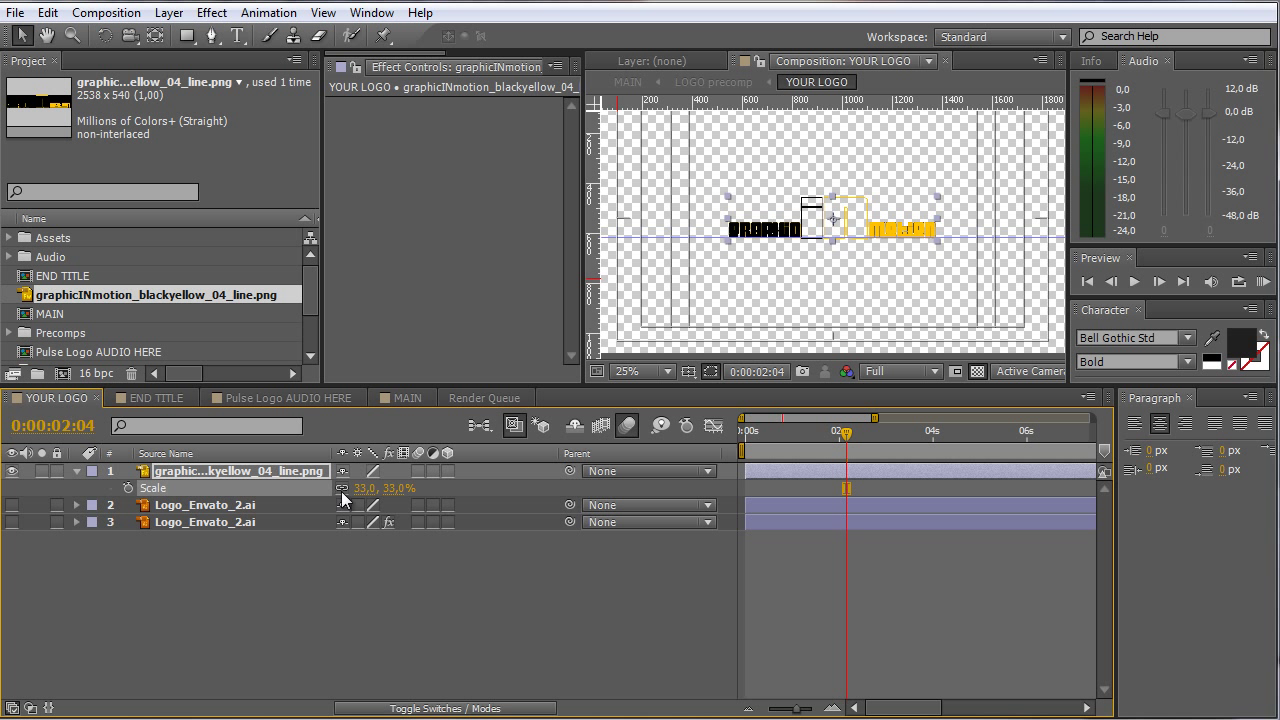
{"action": "left_click", "coordinate": [12, 505]}
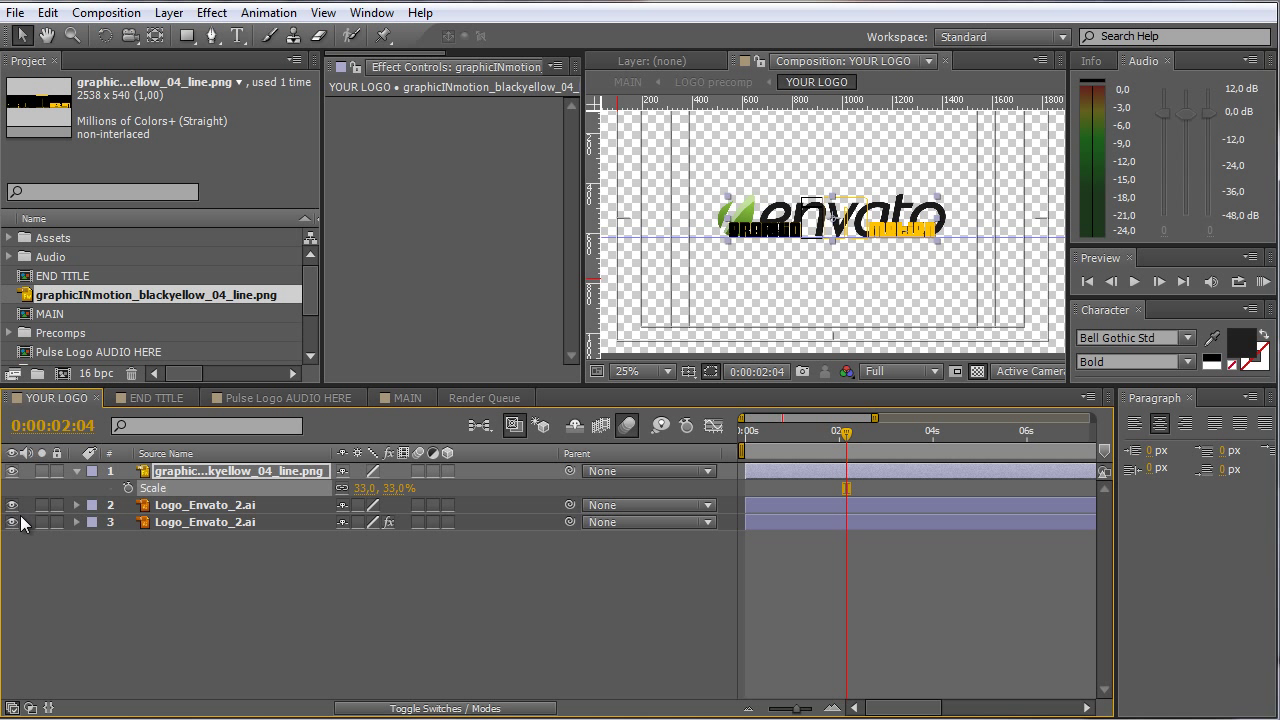
{"action": "left_click_drag", "start_coordinate": [388, 488], "coordinate": [395, 488]}
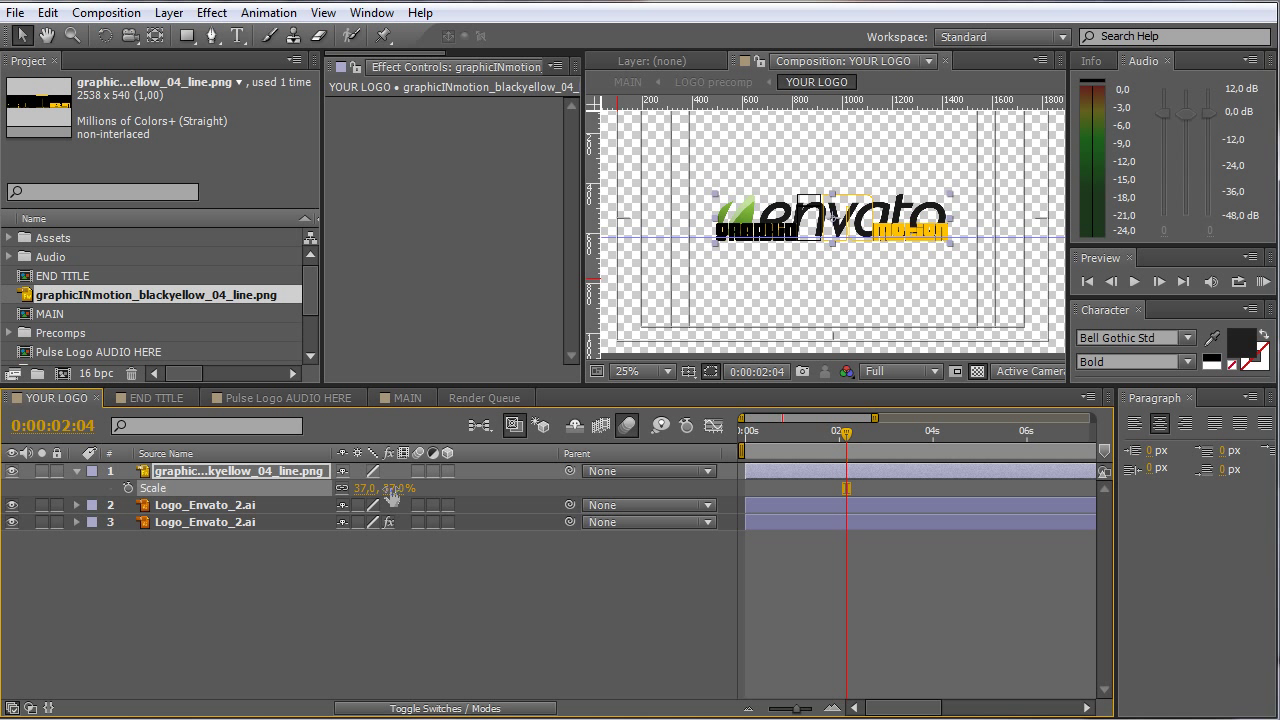
{"action": "left_click", "coordinate": [12, 505]}
Step: Hide the envato text layer again and zoom the viewer in on the logo lines
{"action": "left_click", "coordinate": [12, 521]}
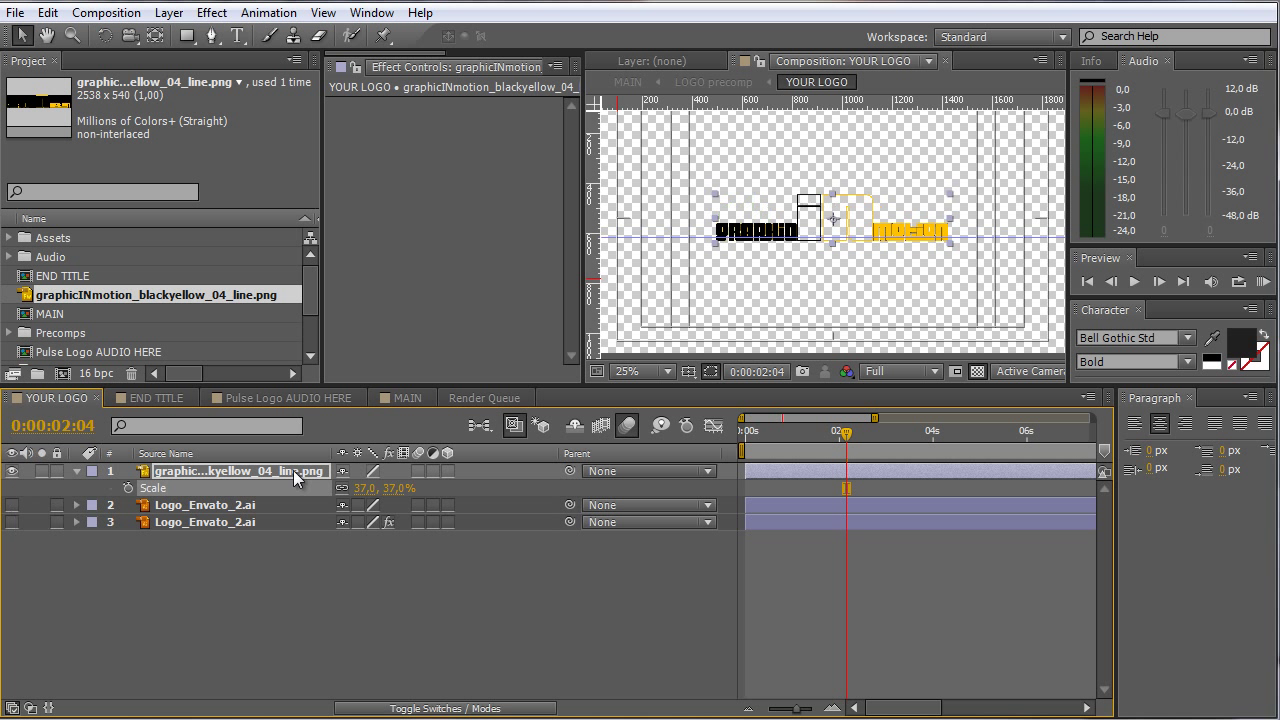
{"action": "scroll", "coordinate": [857, 264], "scroll_direction": "up", "scroll_amount": 8}
{"action": "scroll", "coordinate": [857, 264], "scroll_direction": "down", "scroll_amount": 1}
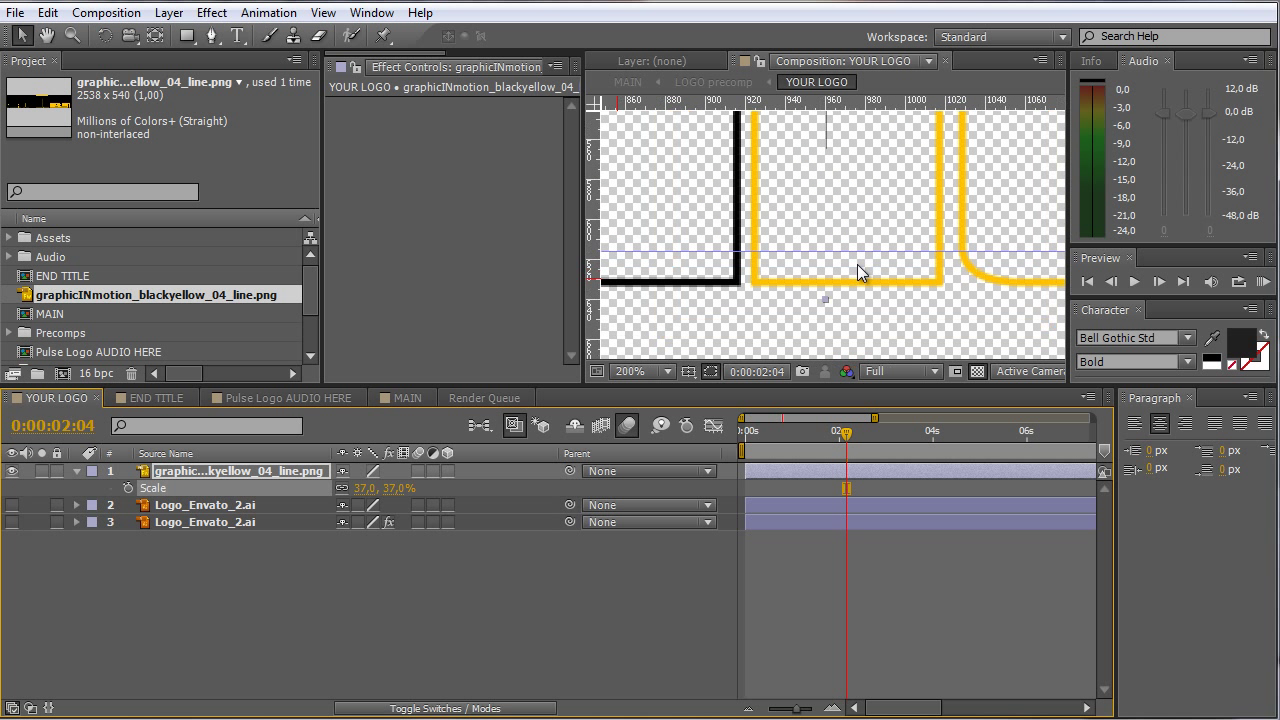
{"action": "mouse_move", "coordinate": [851, 263]}
{"action": "left_mouse_down"}
{"action": "mouse_move", "coordinate": [846, 234]}
{"action": "mouse_move", "coordinate": [851, 275]}
{"action": "left_mouse_up"}
{"action": "scroll", "coordinate": [850, 234], "scroll_direction": "up", "scroll_amount": 2}
{"action": "scroll", "coordinate": [850, 234], "scroll_direction": "down", "scroll_amount": 1}
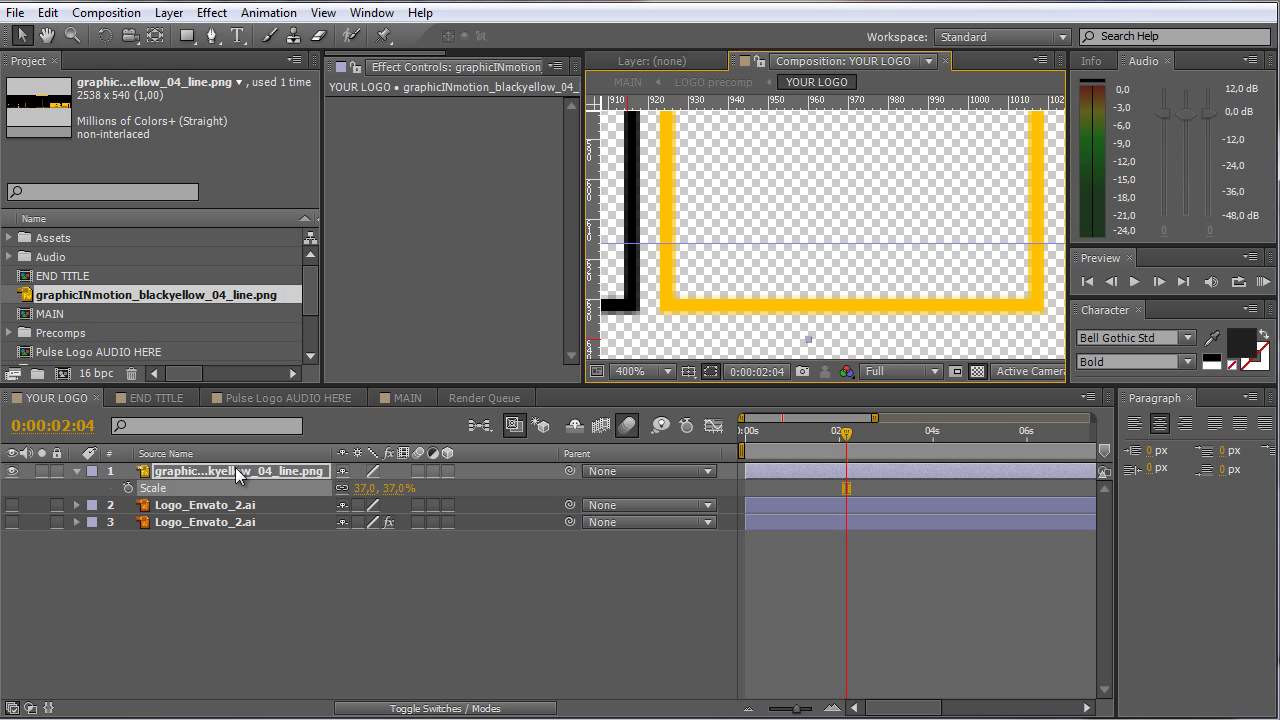
{"action": "left_click", "coordinate": [238, 476]}
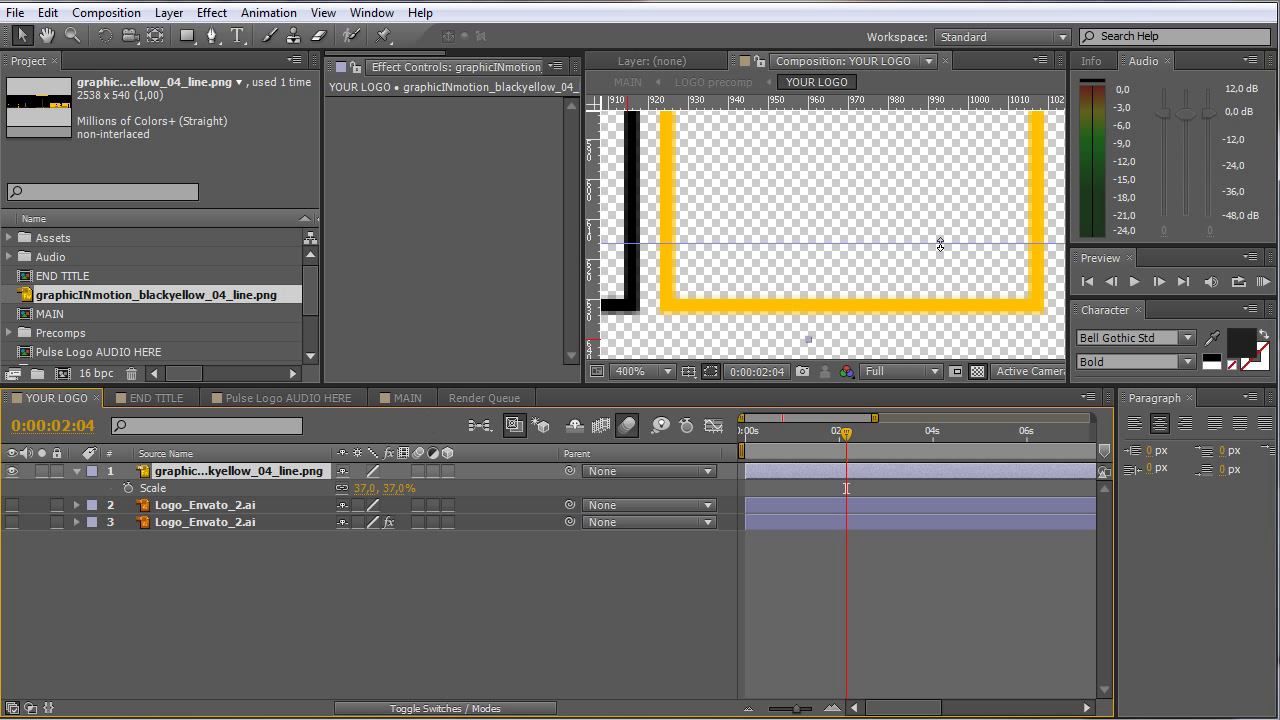
Step: Nudge the logo layer upward three times, then go back to the MAIN composition
{"action": "left_click", "coordinate": [284, 470]}
{"action": "key", "text": "Up"}
{"action": "key", "text": "Up"}
{"action": "key", "text": "Up"}
{"action": "key", "text": "Up"}
{"action": "key", "text": "Up"}
{"action": "key", "text": "Up"}
{"action": "key", "text": "Up"}
{"action": "key", "text": "Up"}
{"action": "key", "text": "Up"}
{"action": "key", "text": "Up"}
{"action": "key", "text": "Up"}
{"action": "key", "text": "Up"}
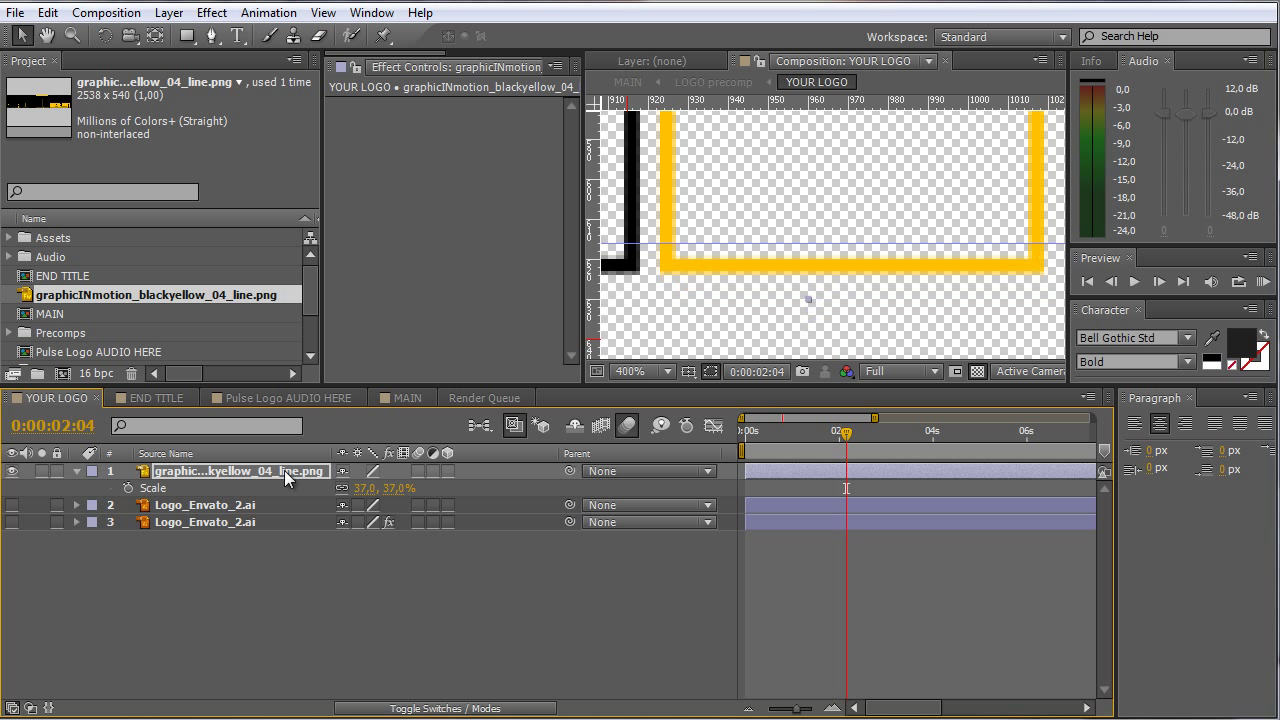
{"action": "key", "text": "Up"}
{"action": "key", "text": "Up"}
{"action": "key", "text": "Up"}
{"action": "key", "text": "Up"}
{"action": "key", "text": "Up"}
{"action": "key", "text": "Up"}
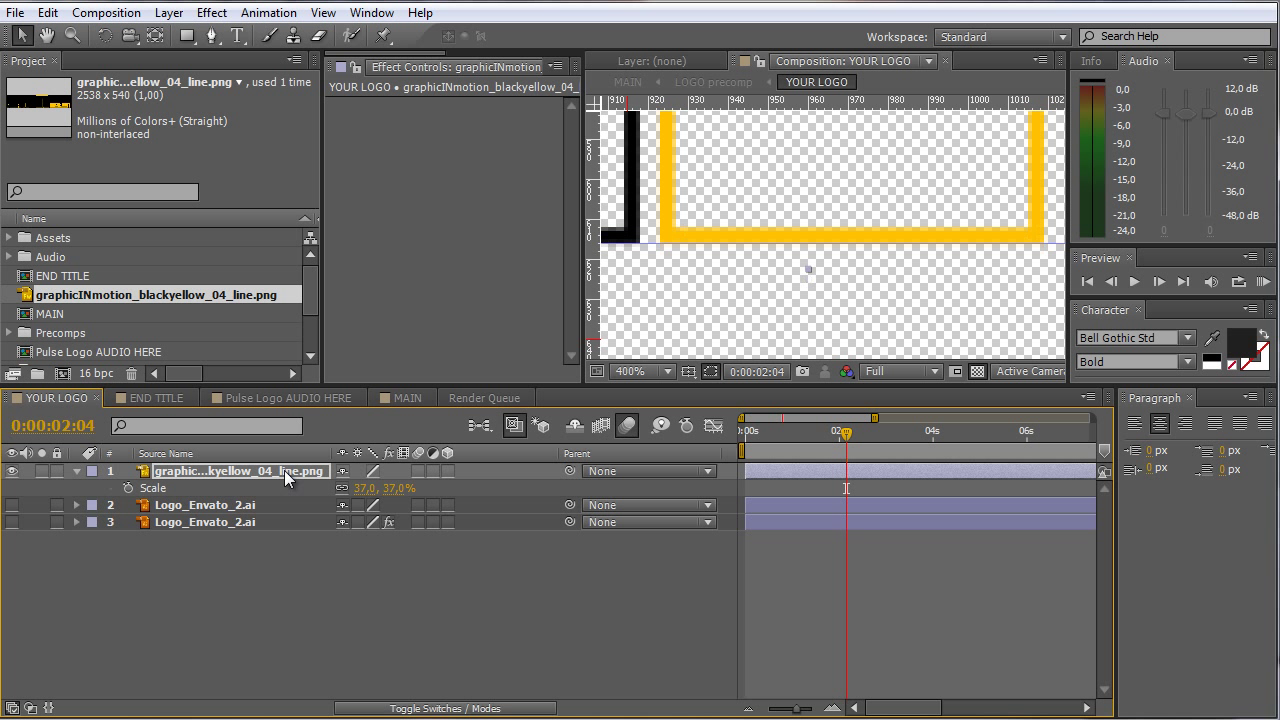
{"action": "key", "text": "Up"}
{"action": "key", "text": "Up"}
{"action": "scroll", "coordinate": [845, 256], "scroll_direction": "down", "scroll_amount": 2}
{"action": "scroll", "coordinate": [845, 256], "scroll_direction": "down", "scroll_amount": 3}
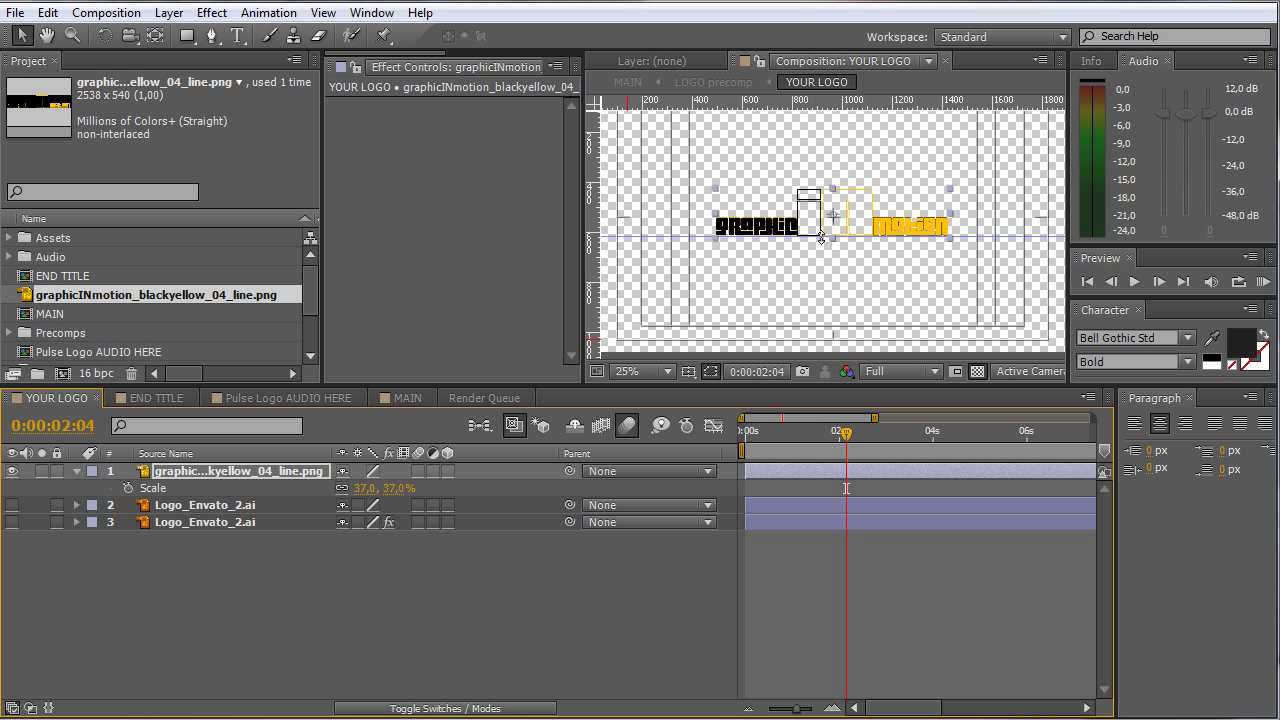
{"action": "left_click", "coordinate": [405, 398]}
Step: Preview the MAIN logo reveal at 0:00:02:20, then the end title at 0:00:06:04
{"action": "scroll", "coordinate": [777, 301], "scroll_direction": "up", "scroll_amount": 3}
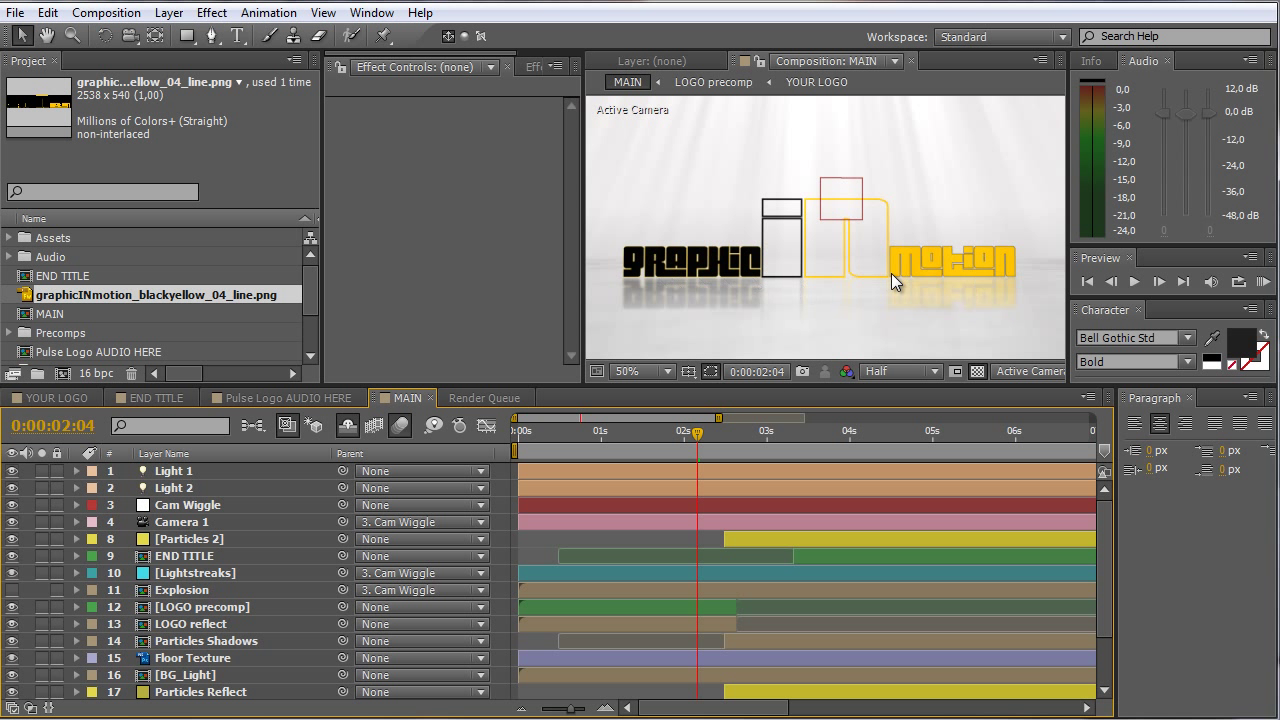
{"action": "left_click", "coordinate": [750, 435]}
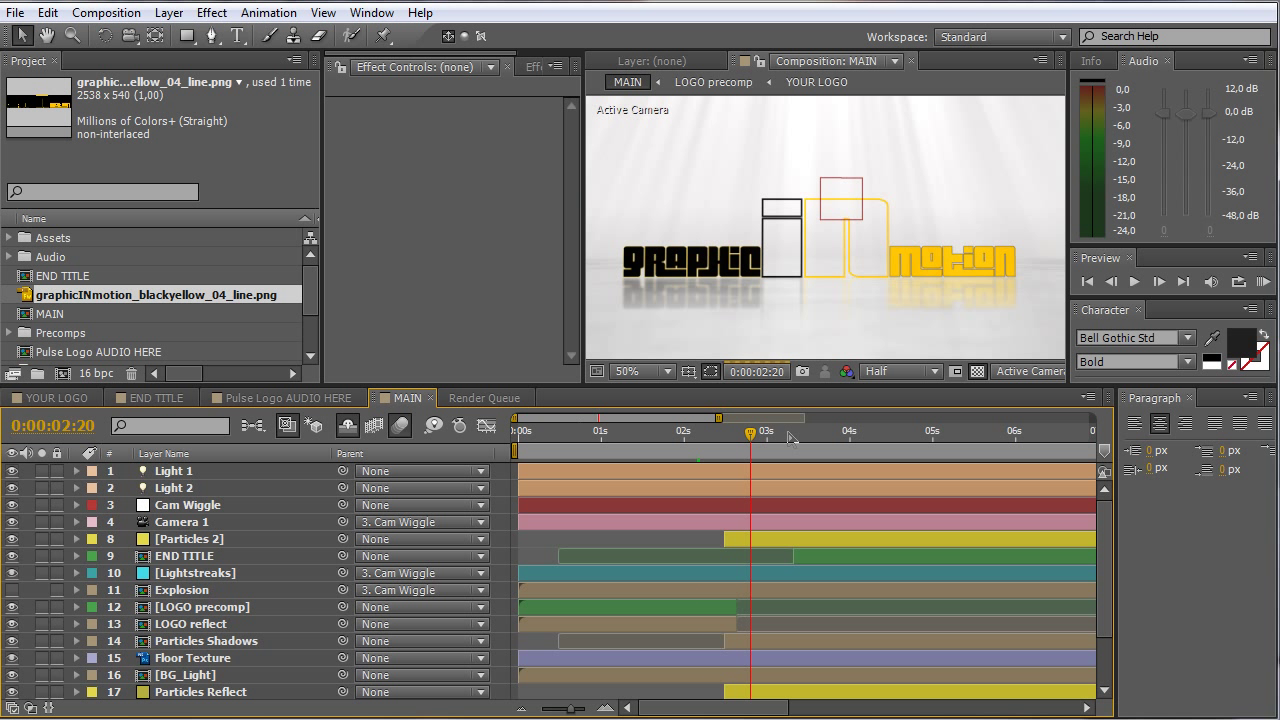
{"action": "scroll", "coordinate": [855, 225], "scroll_direction": "down", "scroll_amount": 2}
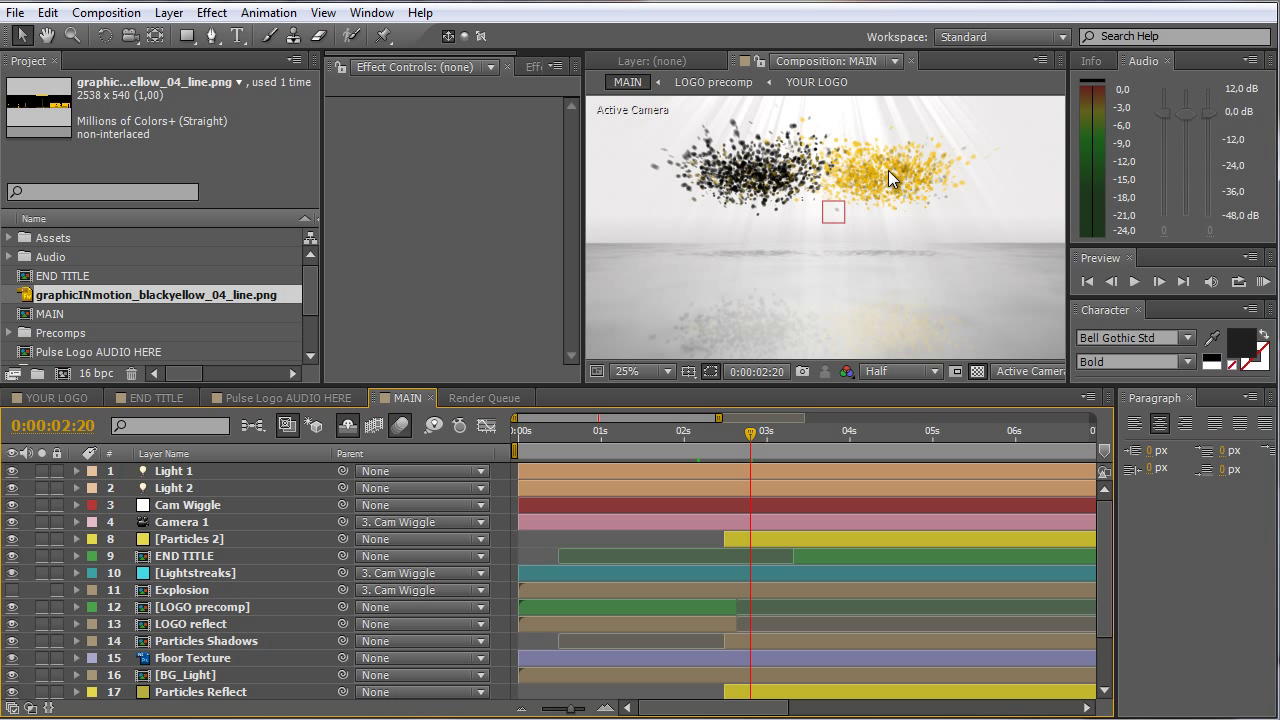
{"action": "left_click", "coordinate": [1027, 429]}
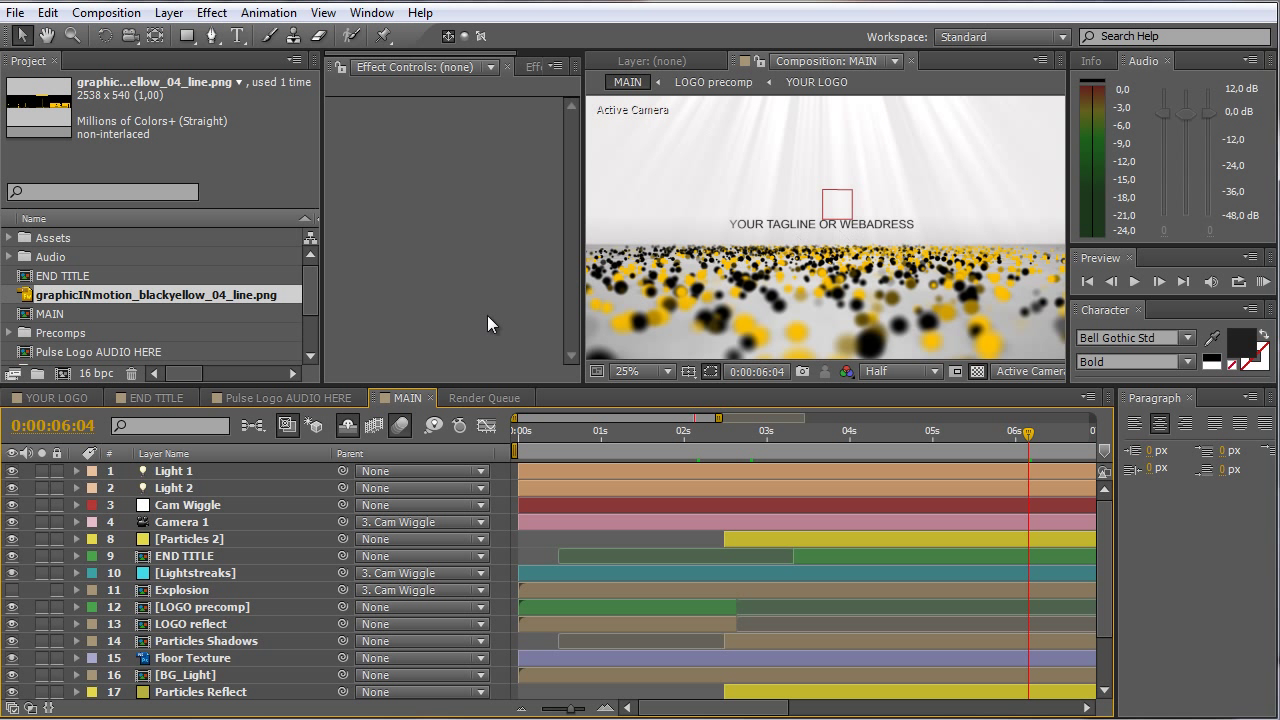
{"action": "left_click", "coordinate": [163, 397]}
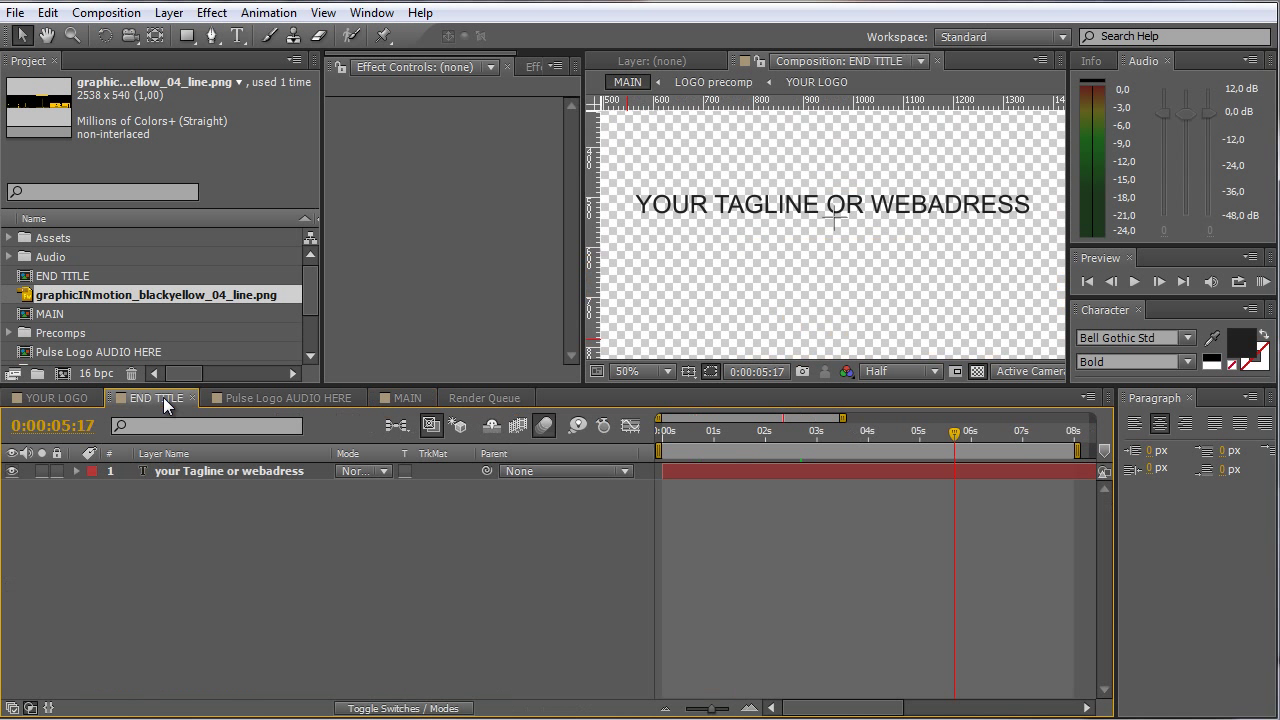
{"action": "double_click", "coordinate": [241, 470]}
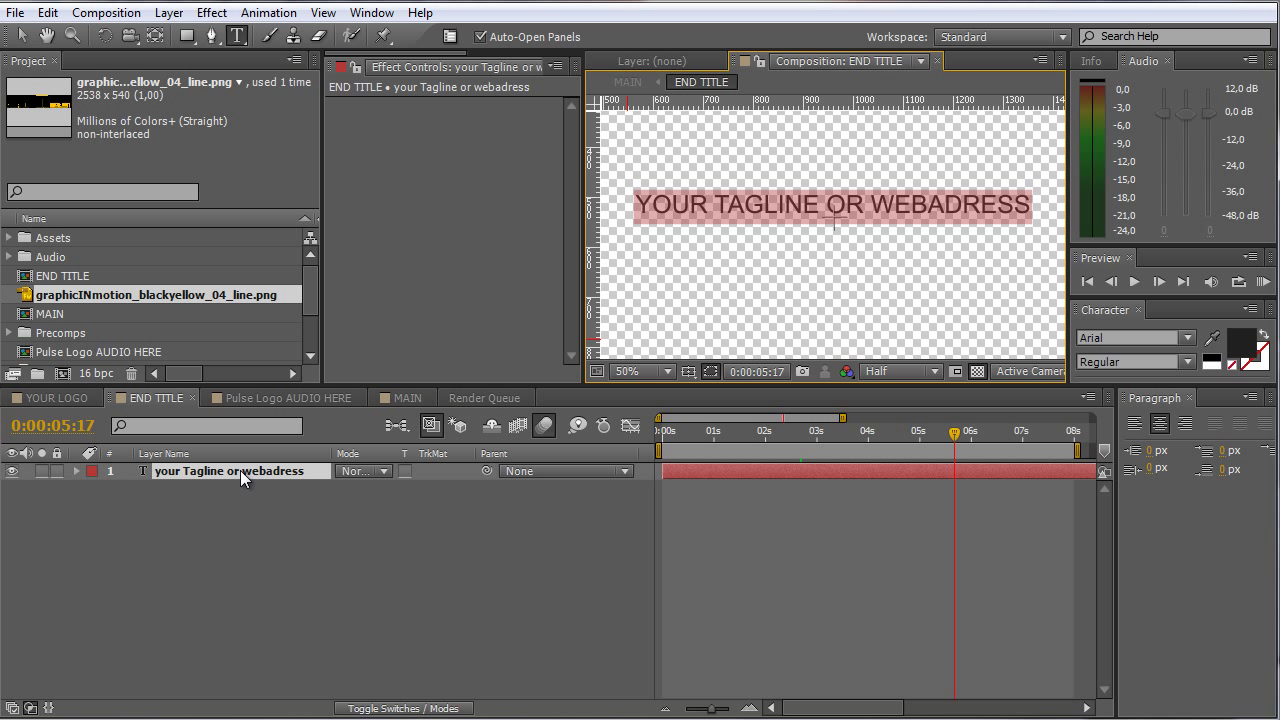
{"action": "type", "text": "www."}
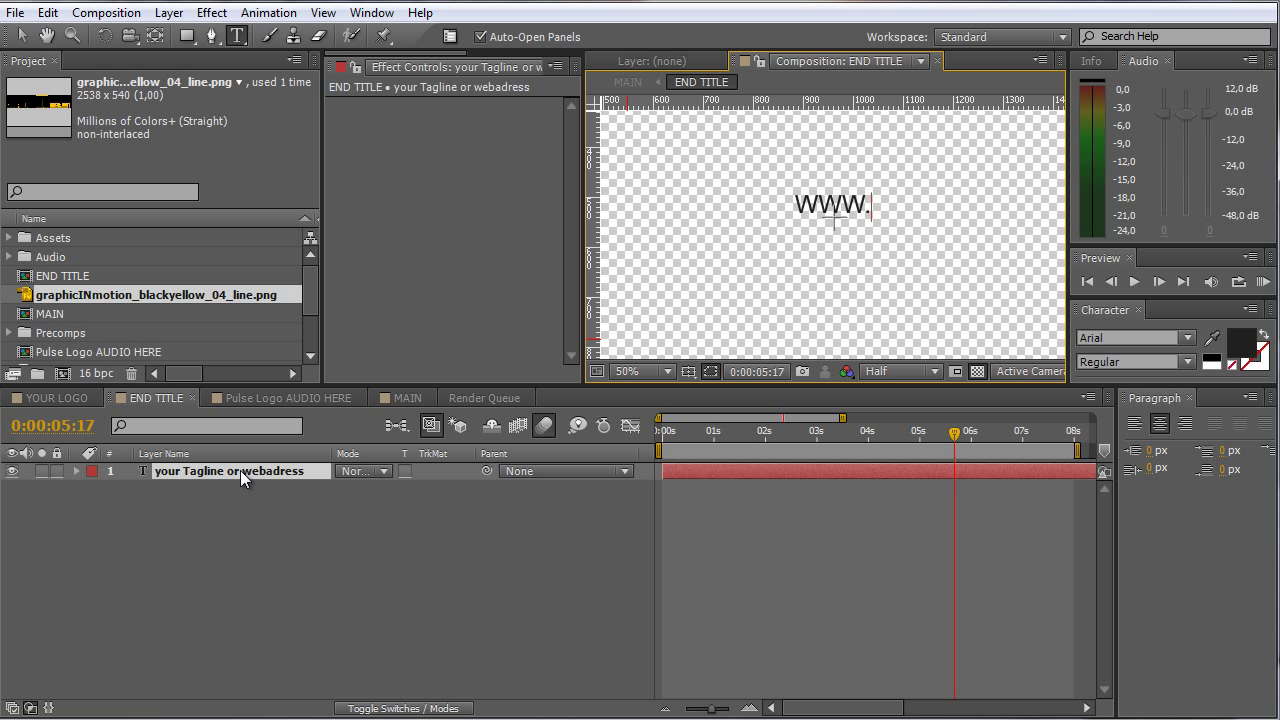
{"action": "type", "text": "gr"}
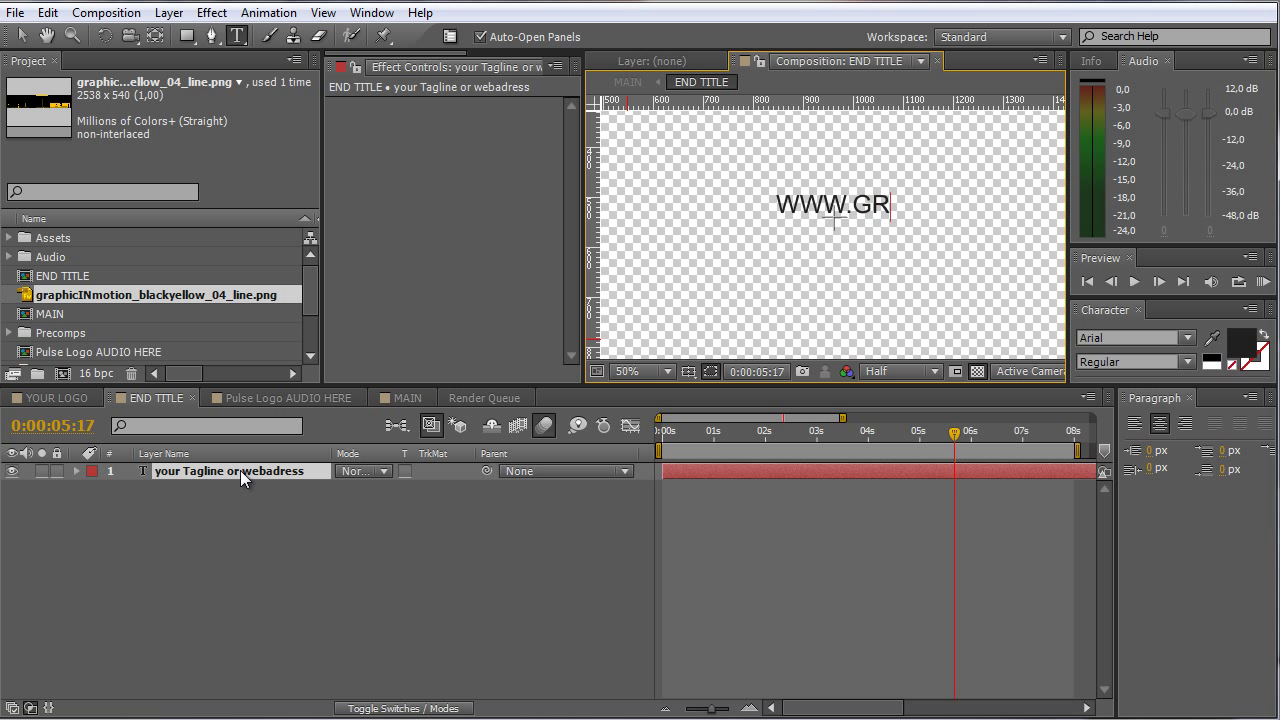
{"action": "type", "text": "aphicinm"}
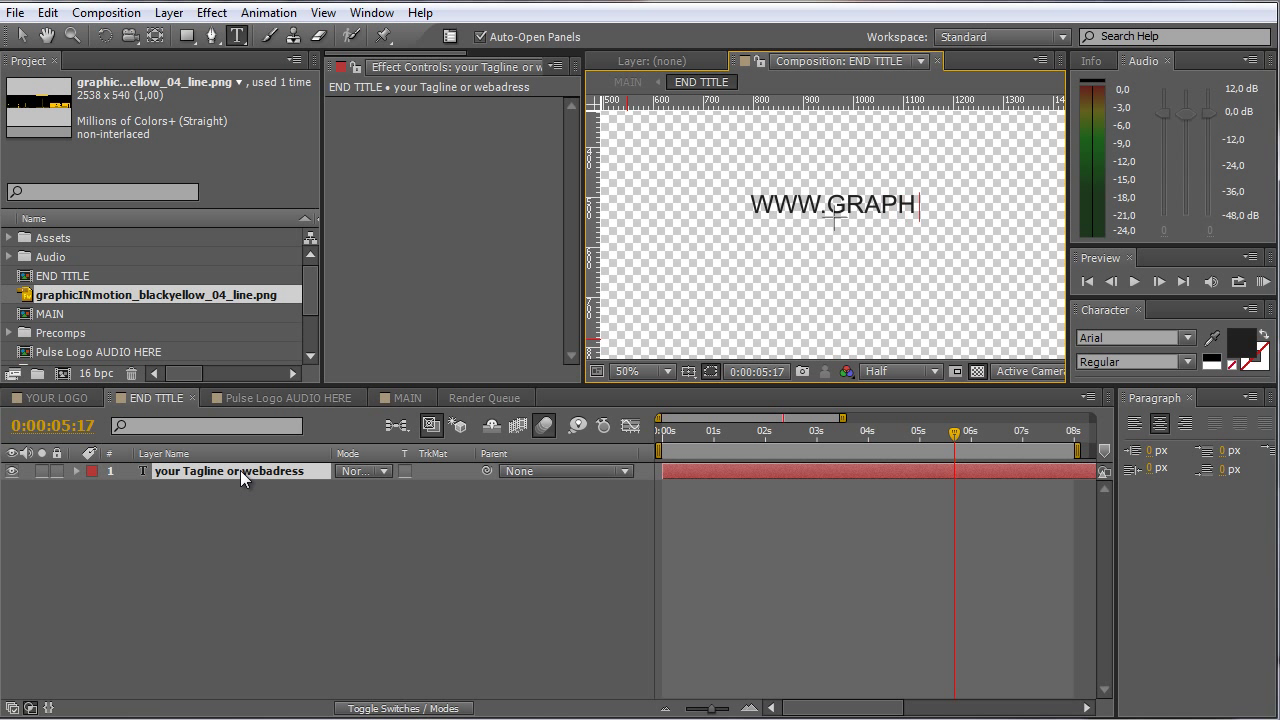
{"action": "type", "text": "otion.com"}
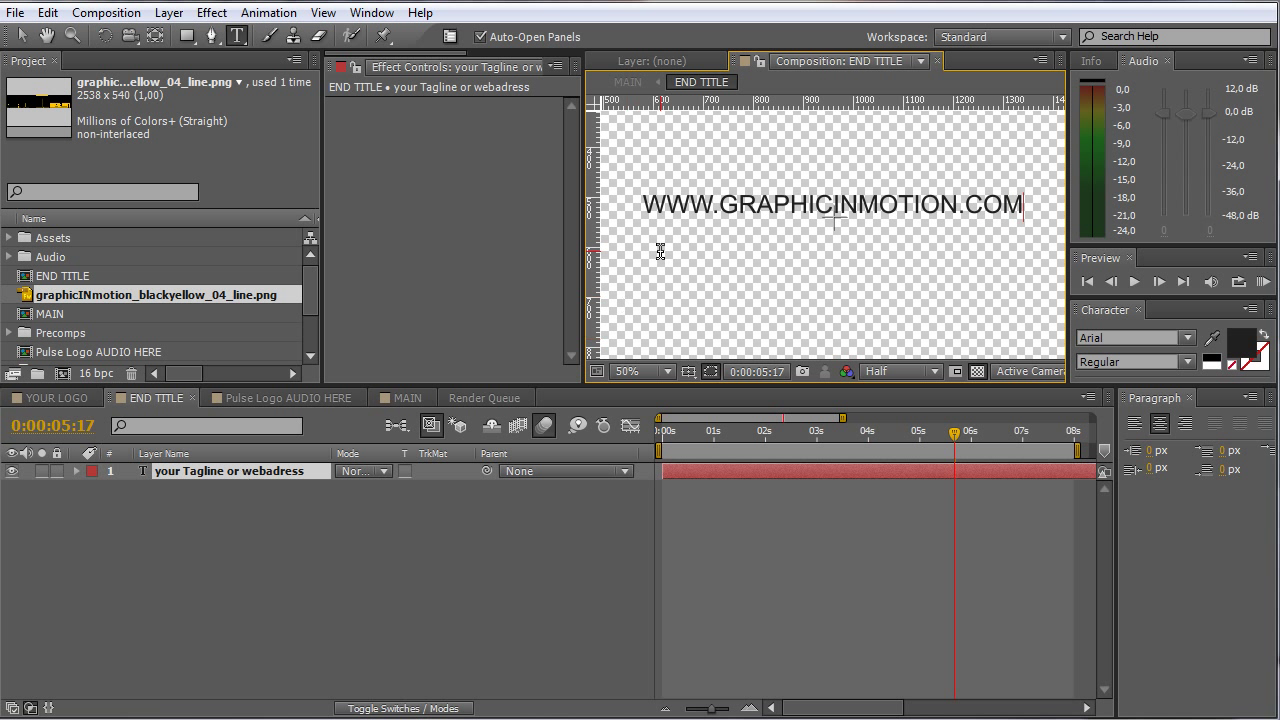
{"action": "left_click", "coordinate": [726, 499]}
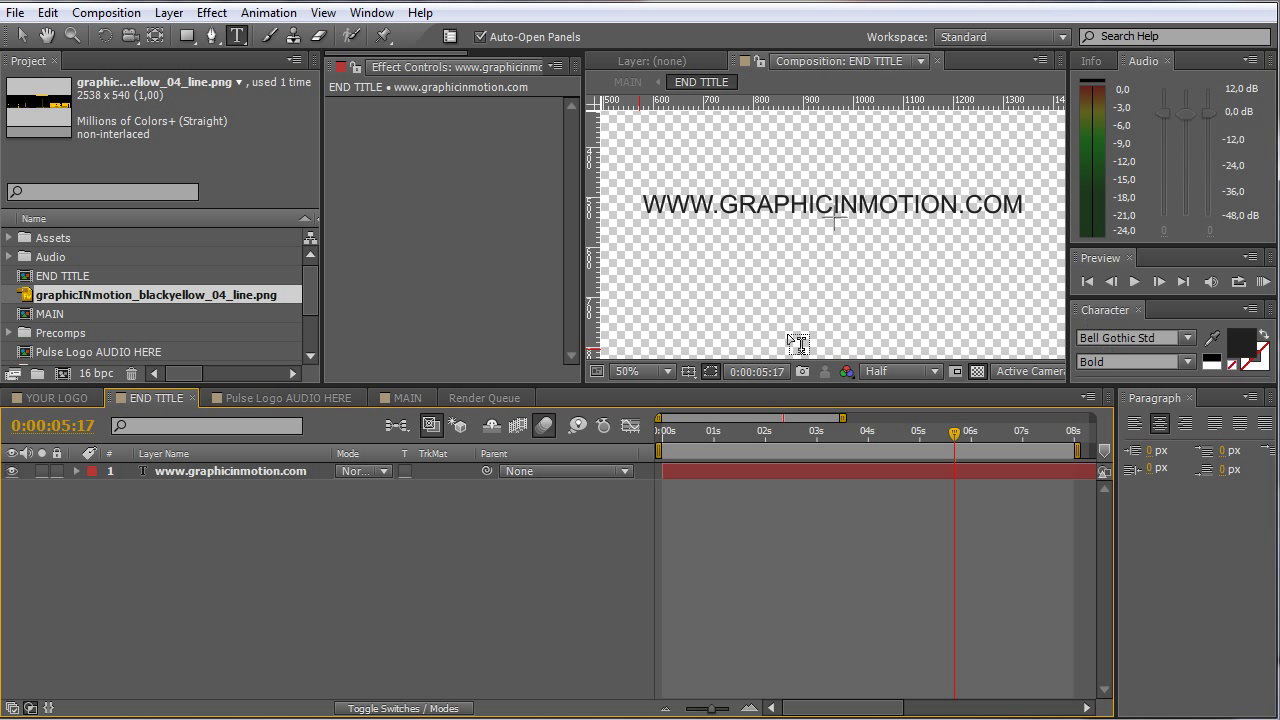
Step: Change the web-address text layer's font to Bauhaus 93 and deselect it
{"action": "left_click", "coordinate": [252, 475]}
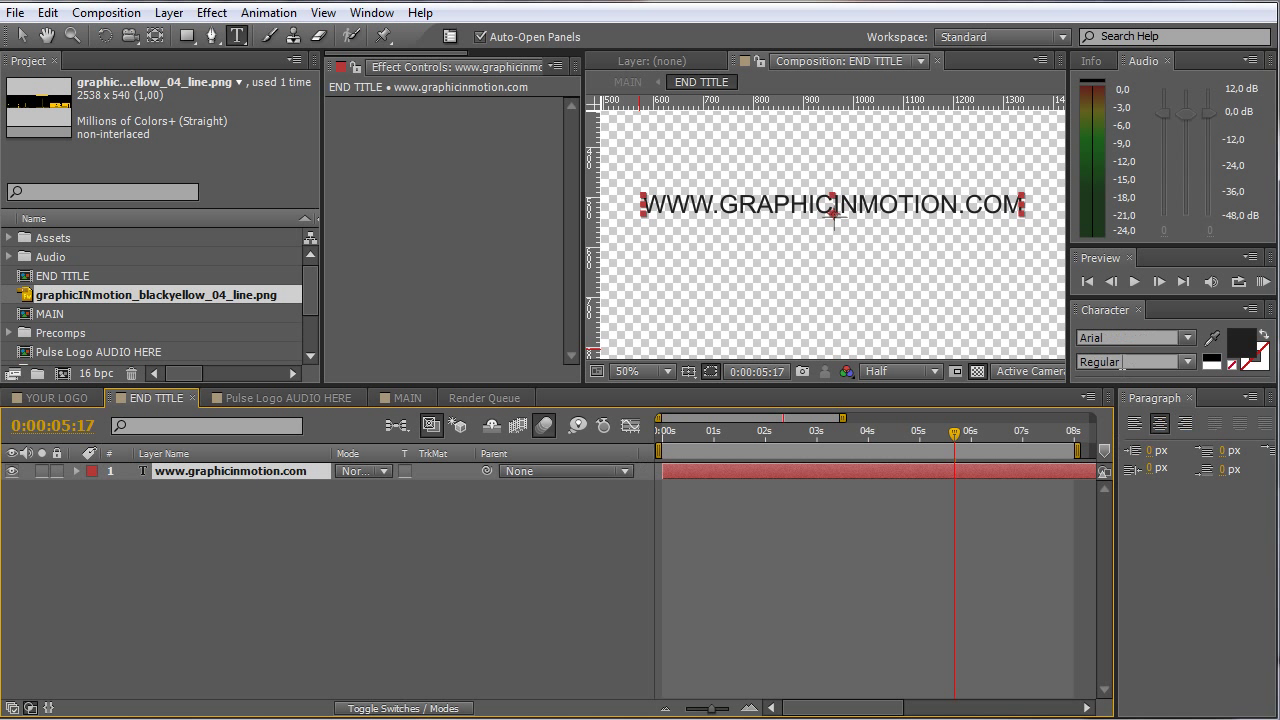
{"action": "left_click", "coordinate": [1107, 338]}
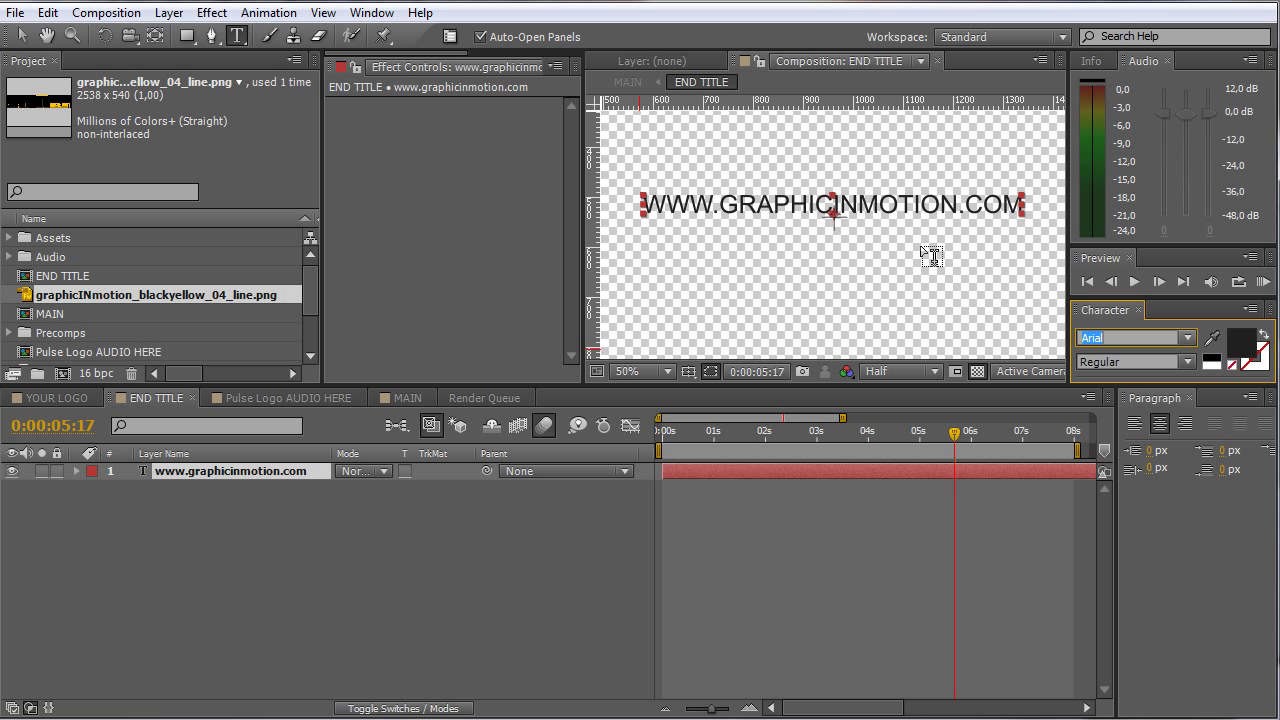
{"action": "scroll", "coordinate": [929, 257], "scroll_direction": "down", "scroll_amount": 1}
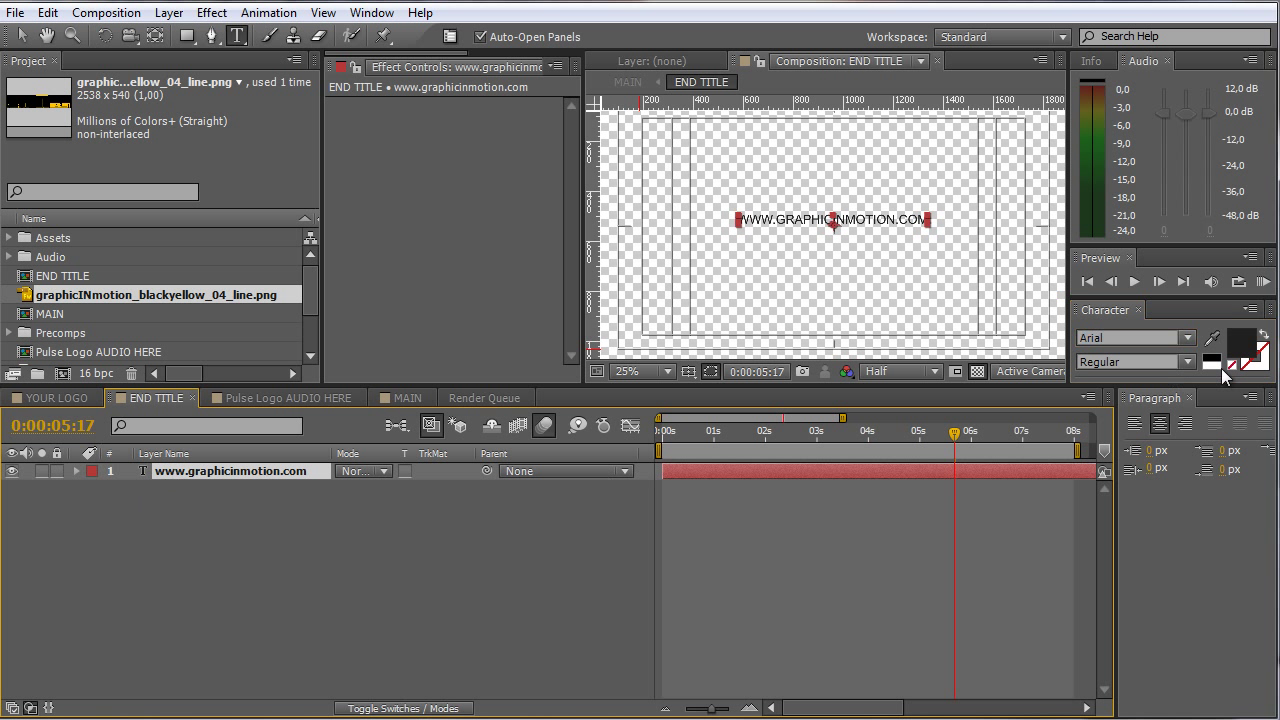
{"action": "type", "text": "Bauhaus 93"}
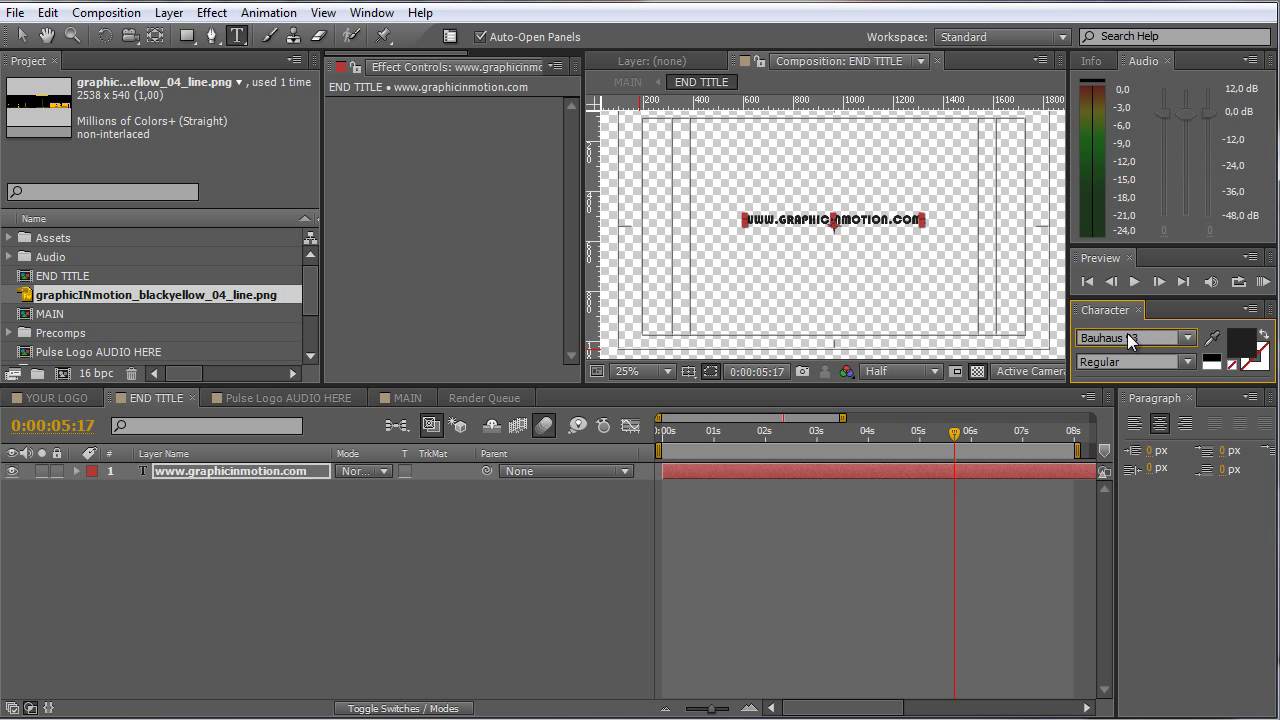
{"action": "left_click", "coordinate": [867, 490]}
{"action": "left_click", "coordinate": [403, 399]}
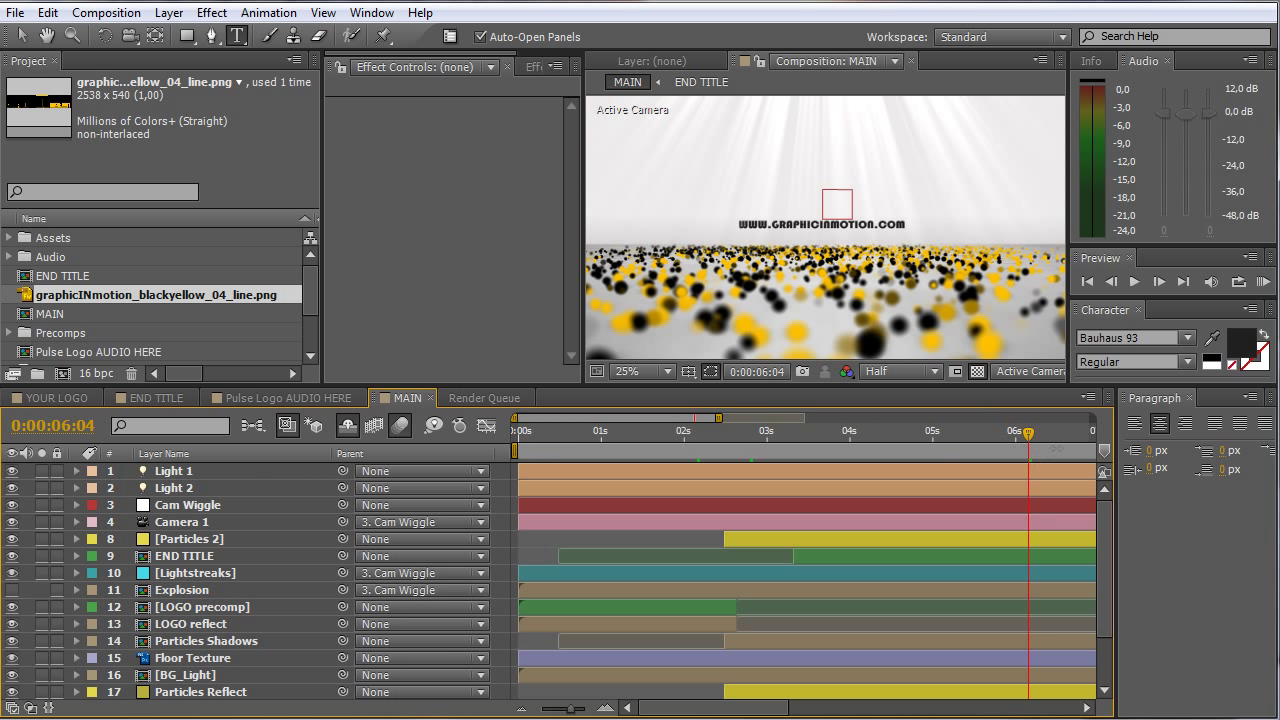
{"action": "key", "text": "shift+Page_Down"}
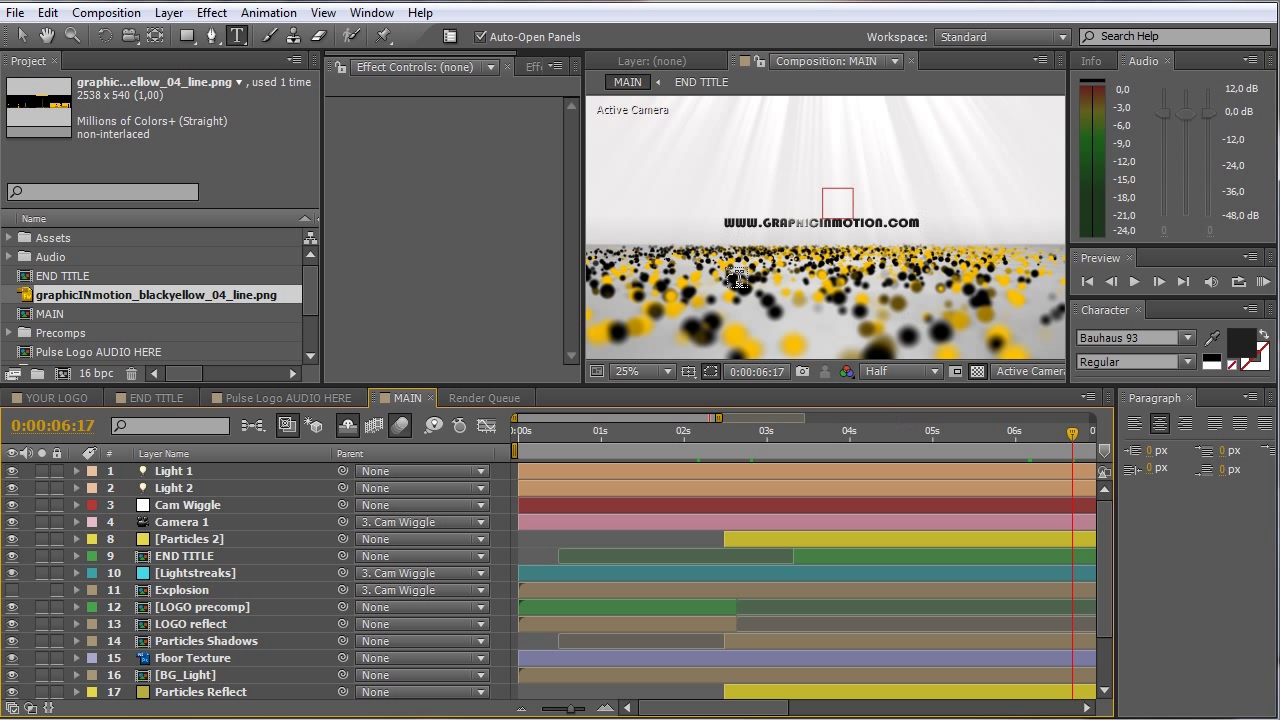
{"action": "key", "text": "v"}
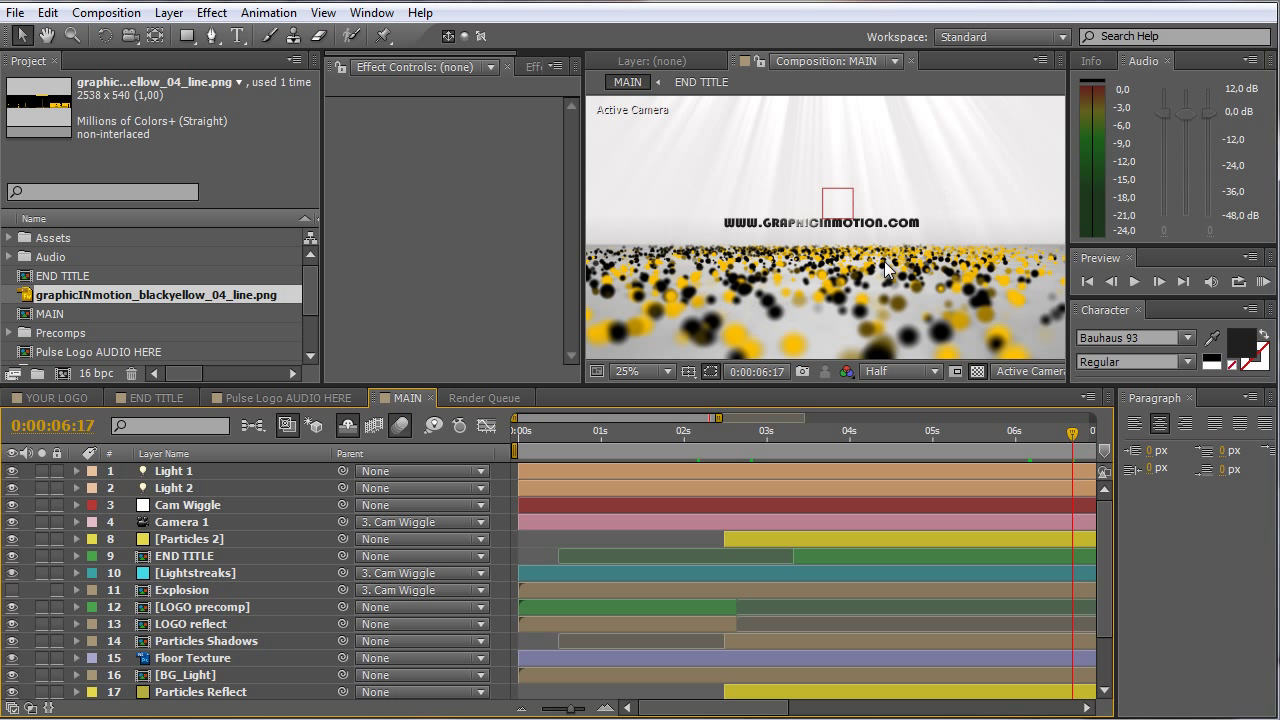
{"action": "left_click", "coordinate": [664, 440]}
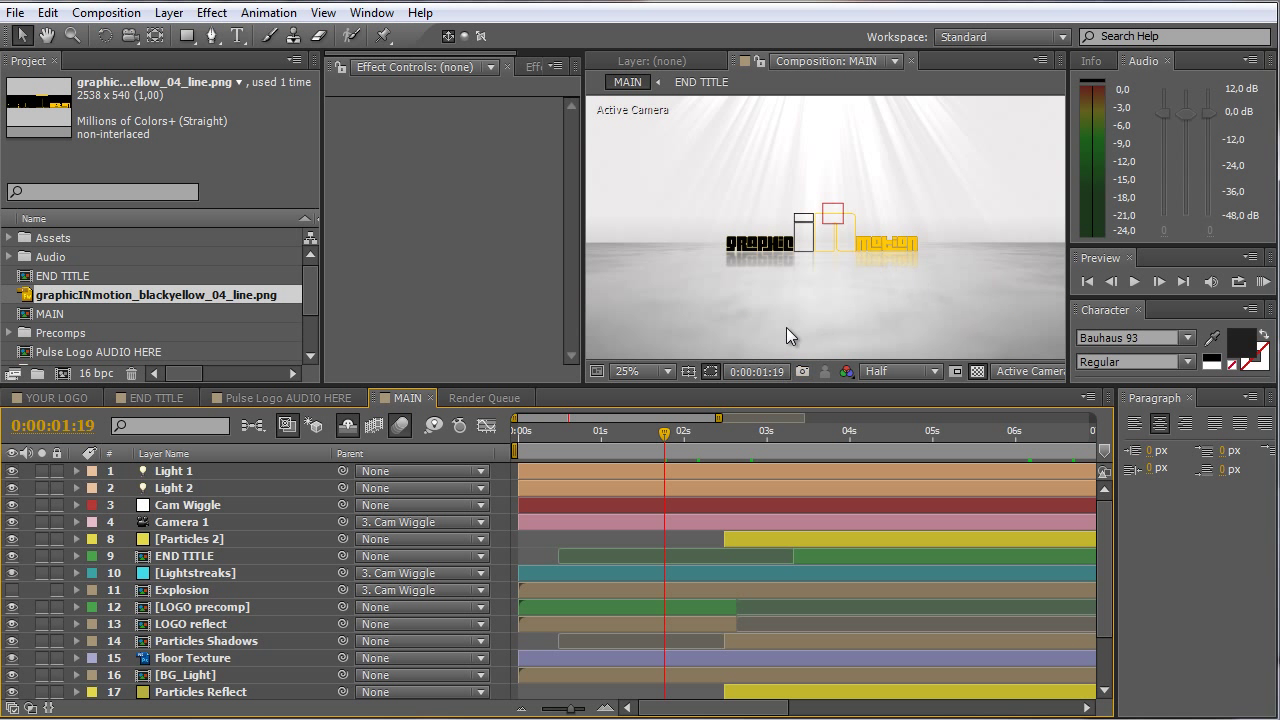
{"action": "left_click", "coordinate": [681, 440]}
{"action": "key", "text": "period"}
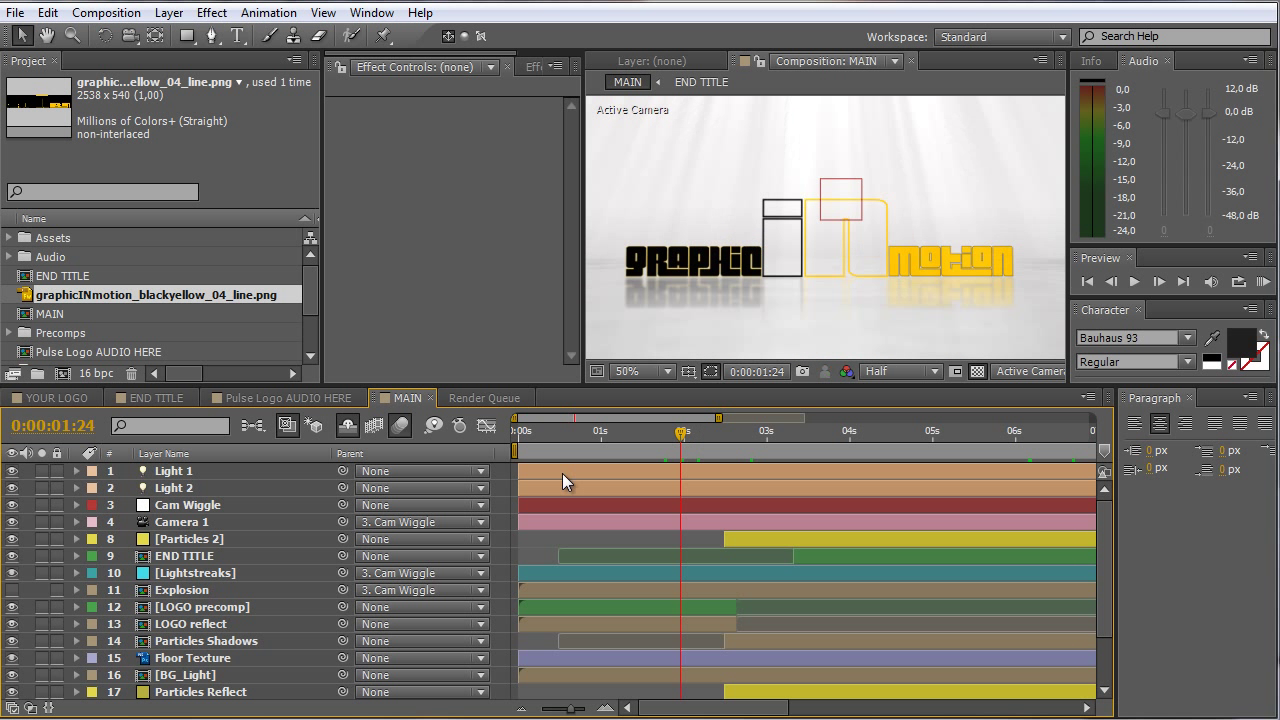
{"action": "scroll", "coordinate": [294, 558], "scroll_direction": "down", "scroll_amount": 2}
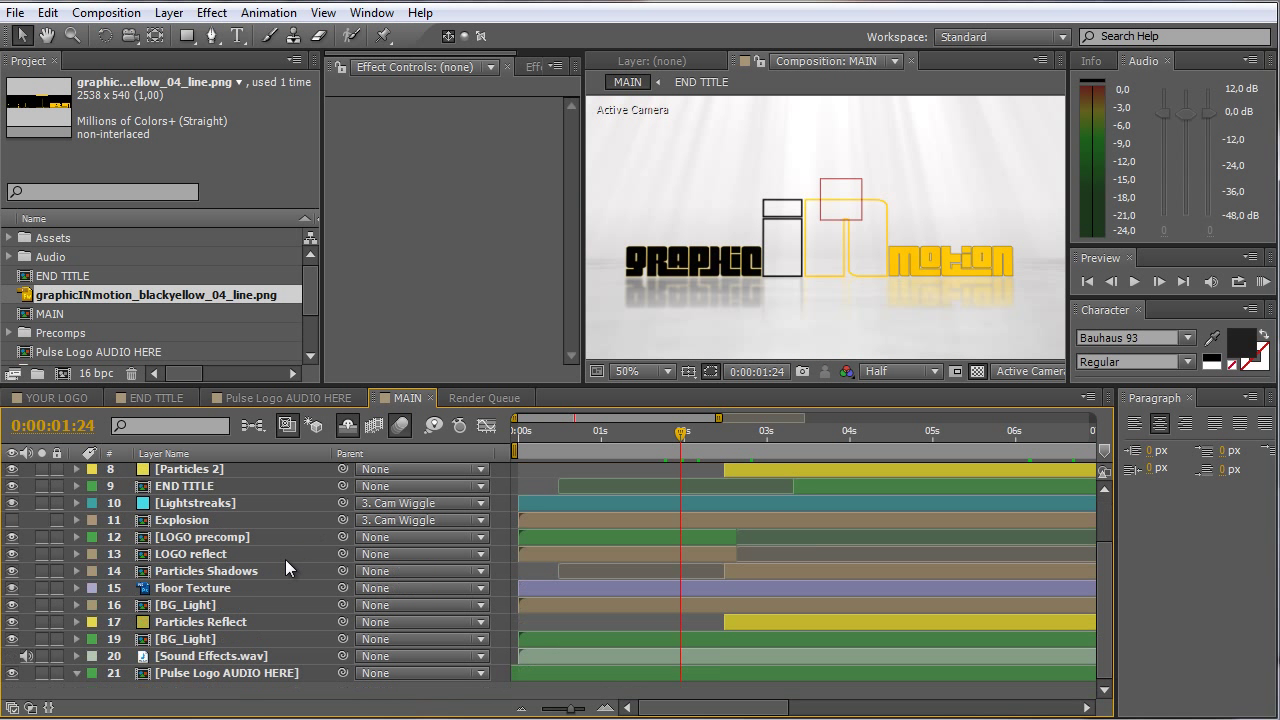
Step: Select BG_Light's BG layer while keeping the viewer locked on MAIN at 0:00:02:02
{"action": "double_click", "coordinate": [174, 639]}
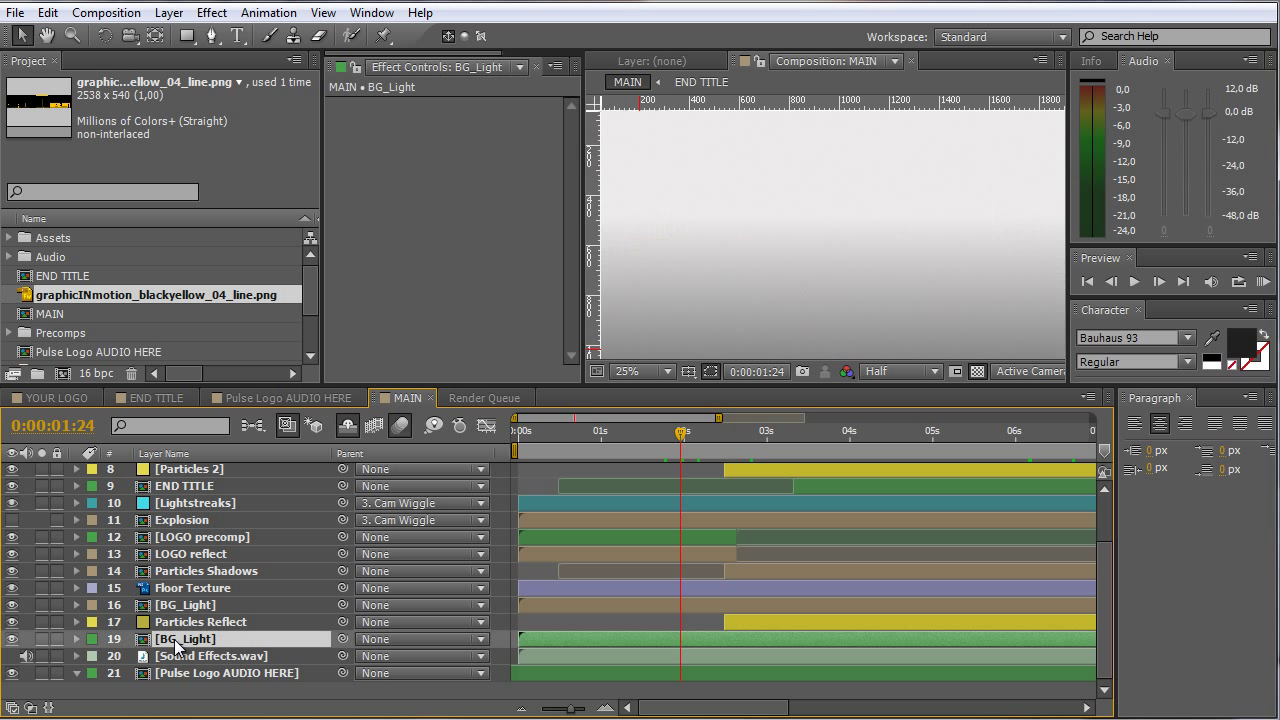
{"action": "mouse_move", "coordinate": [706, 444]}
{"action": "left_mouse_down"}
{"action": "mouse_move", "coordinate": [794, 440]}
{"action": "mouse_move", "coordinate": [725, 442]}
{"action": "left_mouse_up"}
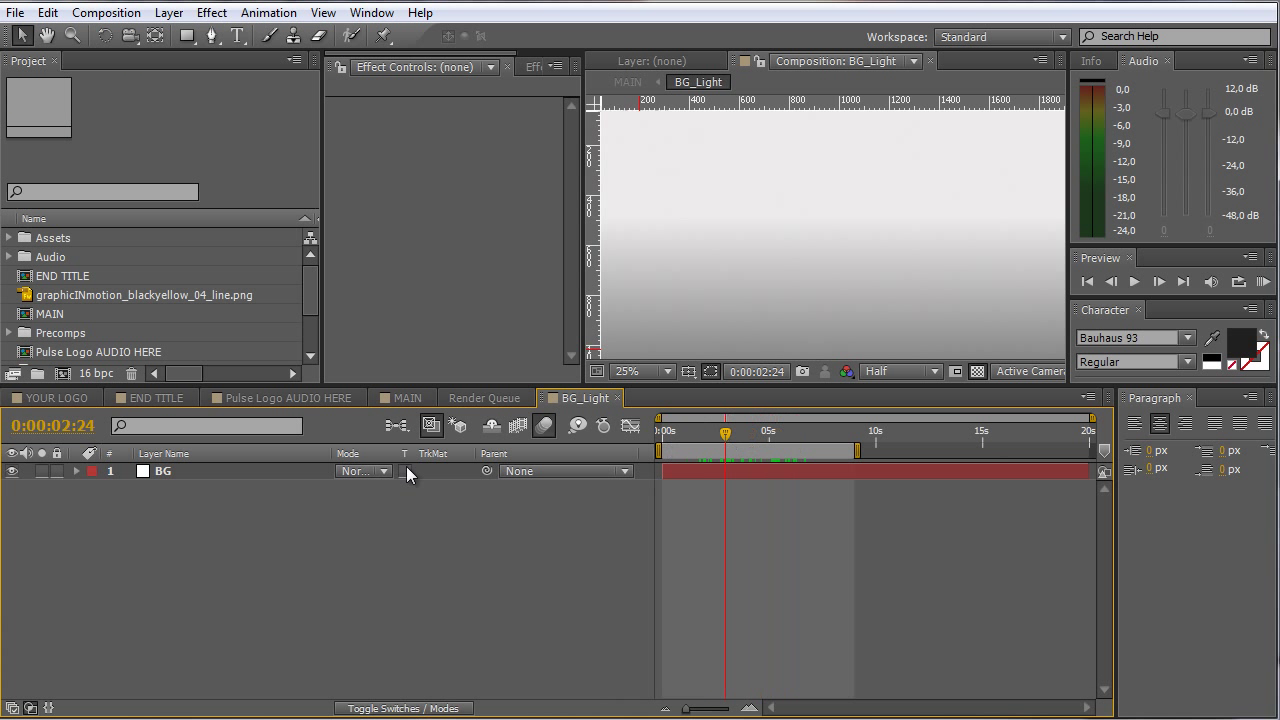
{"action": "left_click", "coordinate": [178, 476]}
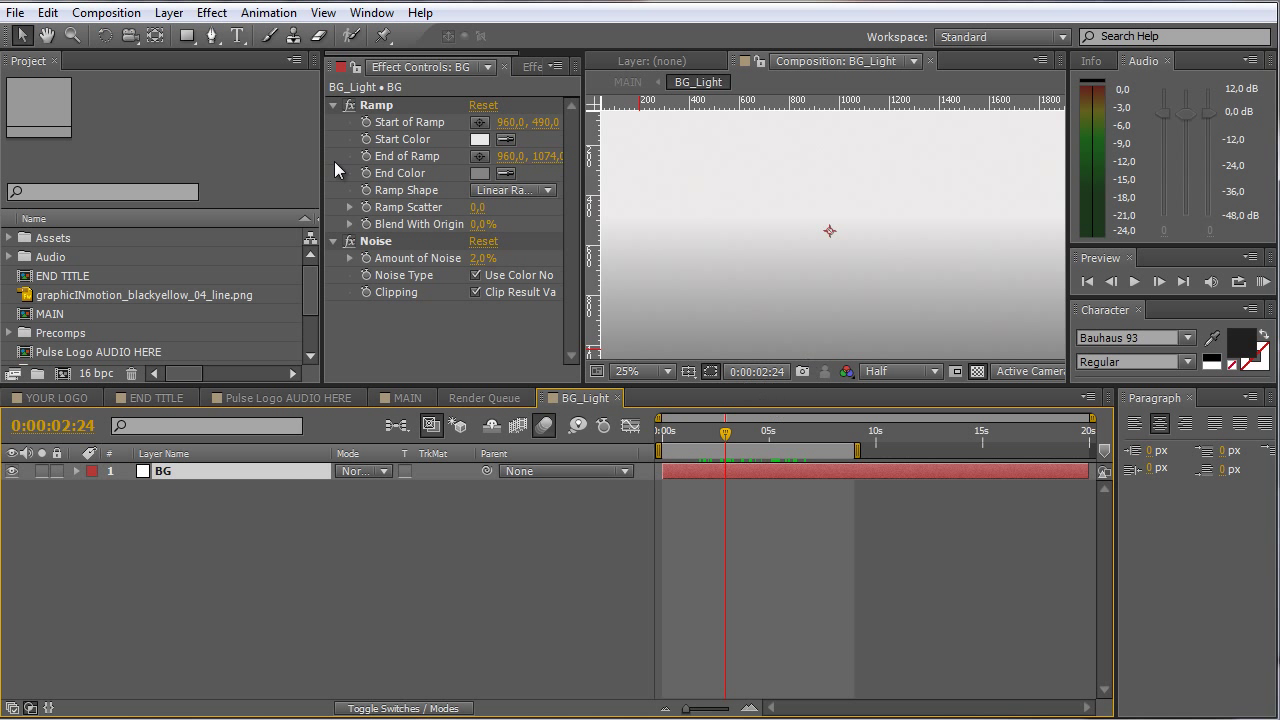
{"action": "left_click", "coordinate": [415, 395]}
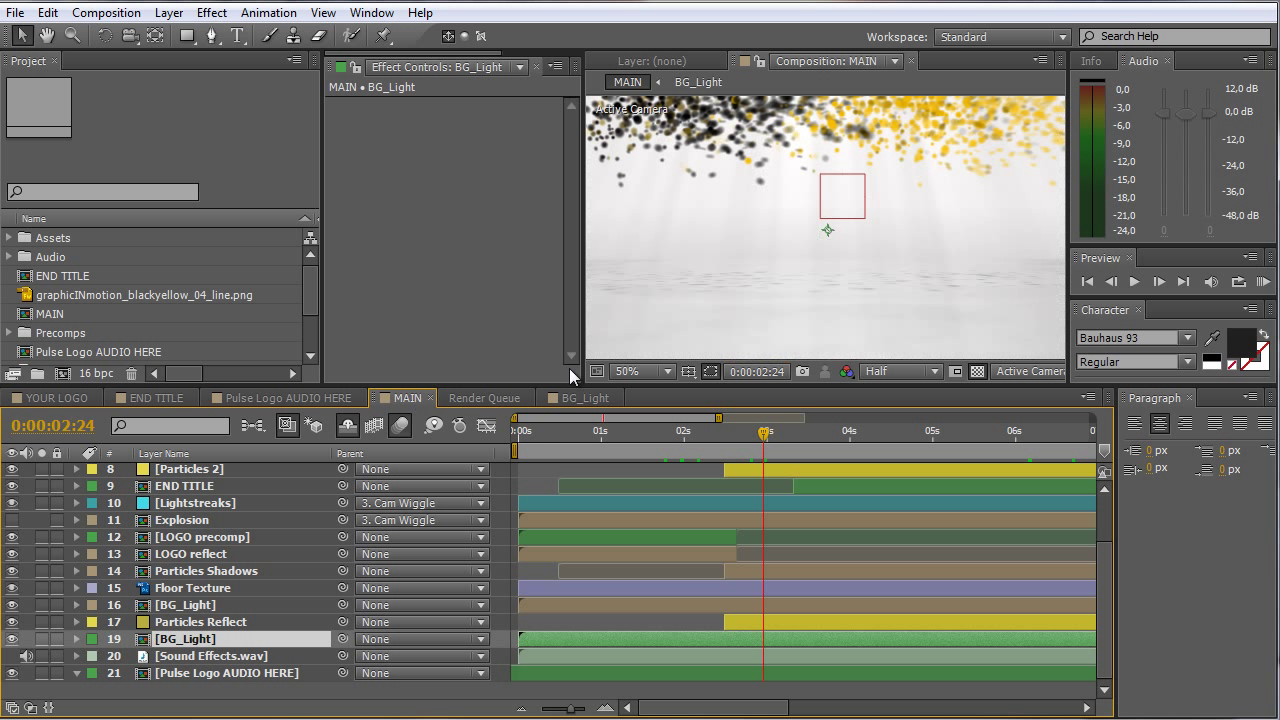
{"action": "left_click", "coordinate": [689, 433]}
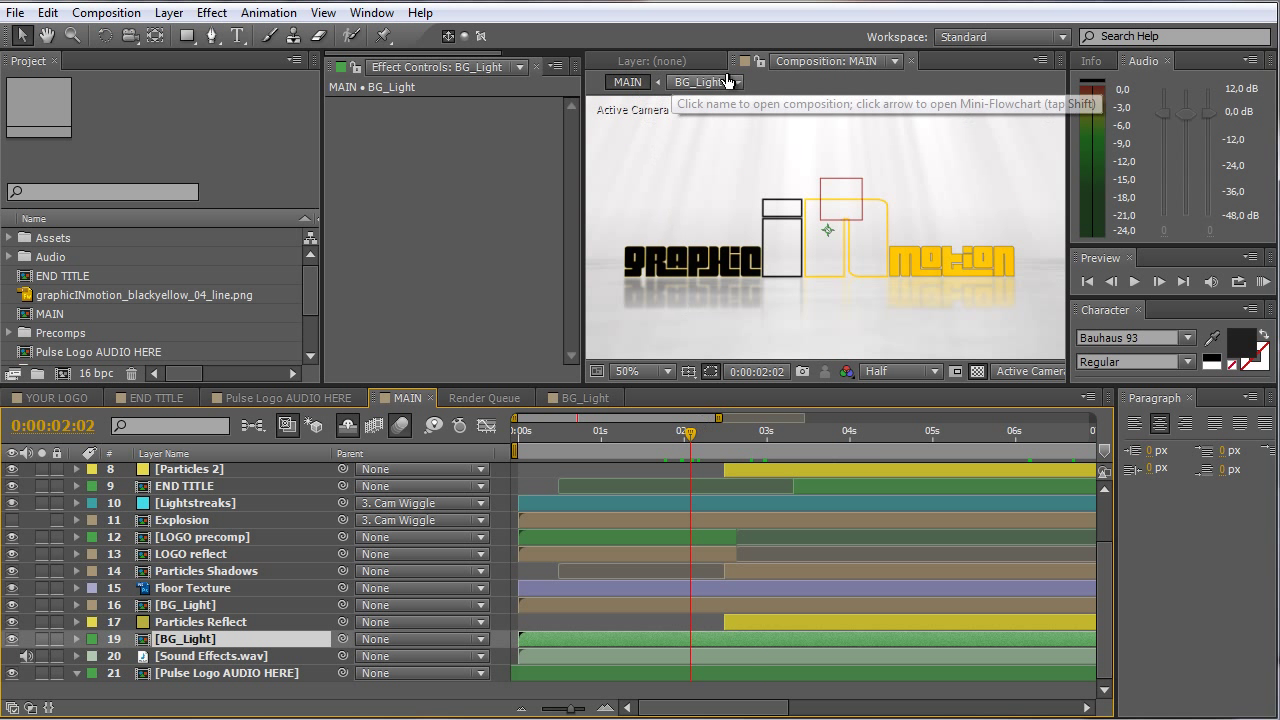
{"action": "left_click", "coordinate": [758, 64]}
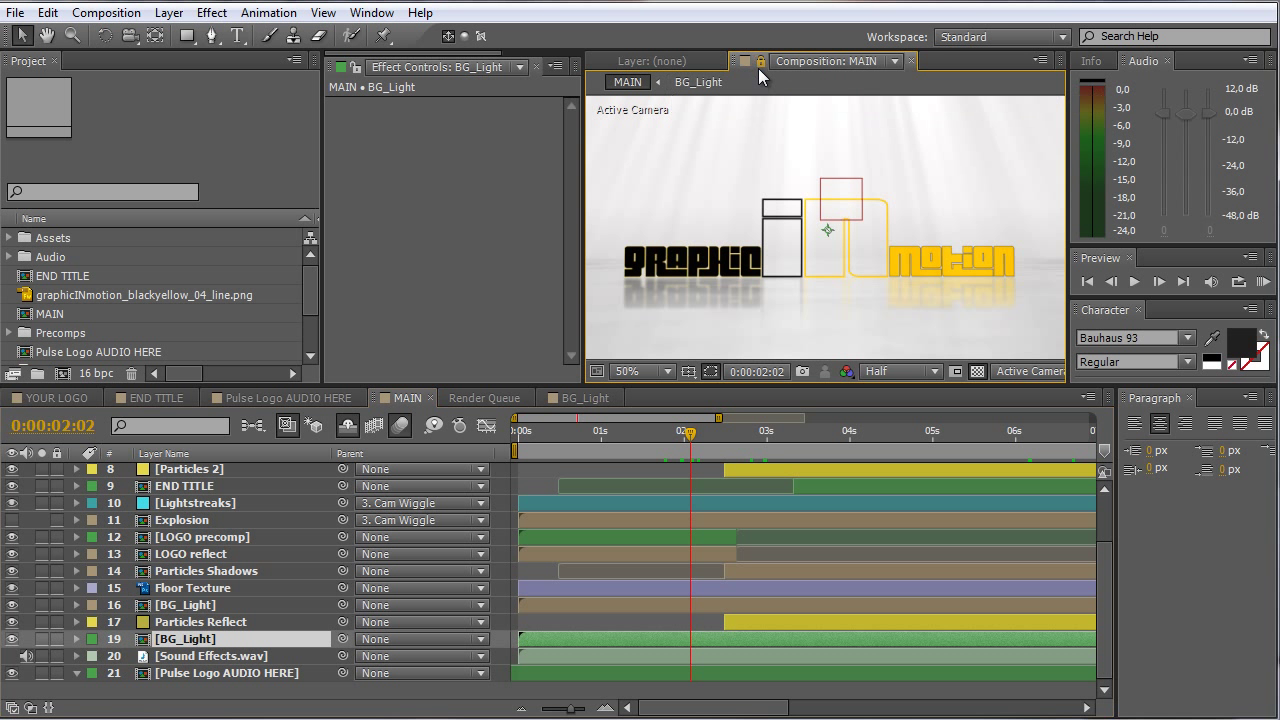
{"action": "left_click", "coordinate": [590, 398]}
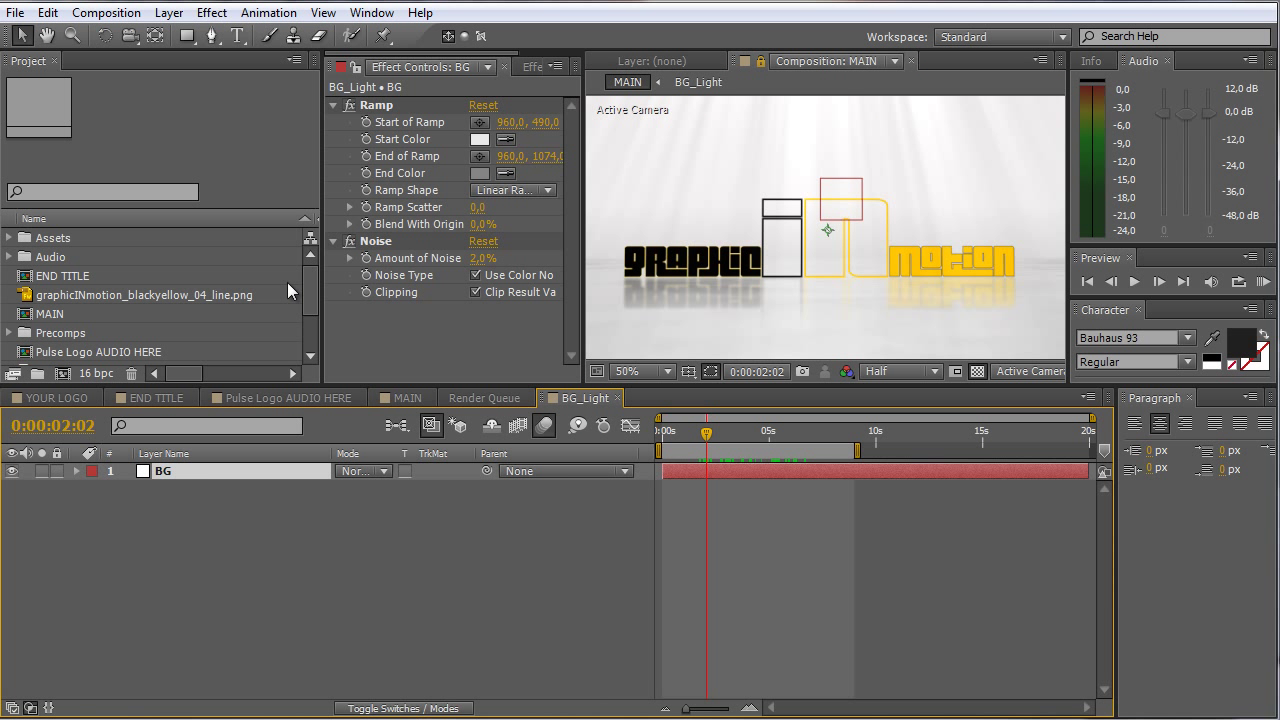
Step: Eyedrop the logo yellow into both the Ramp Start Color and End Color
{"action": "left_click", "coordinate": [507, 145]}
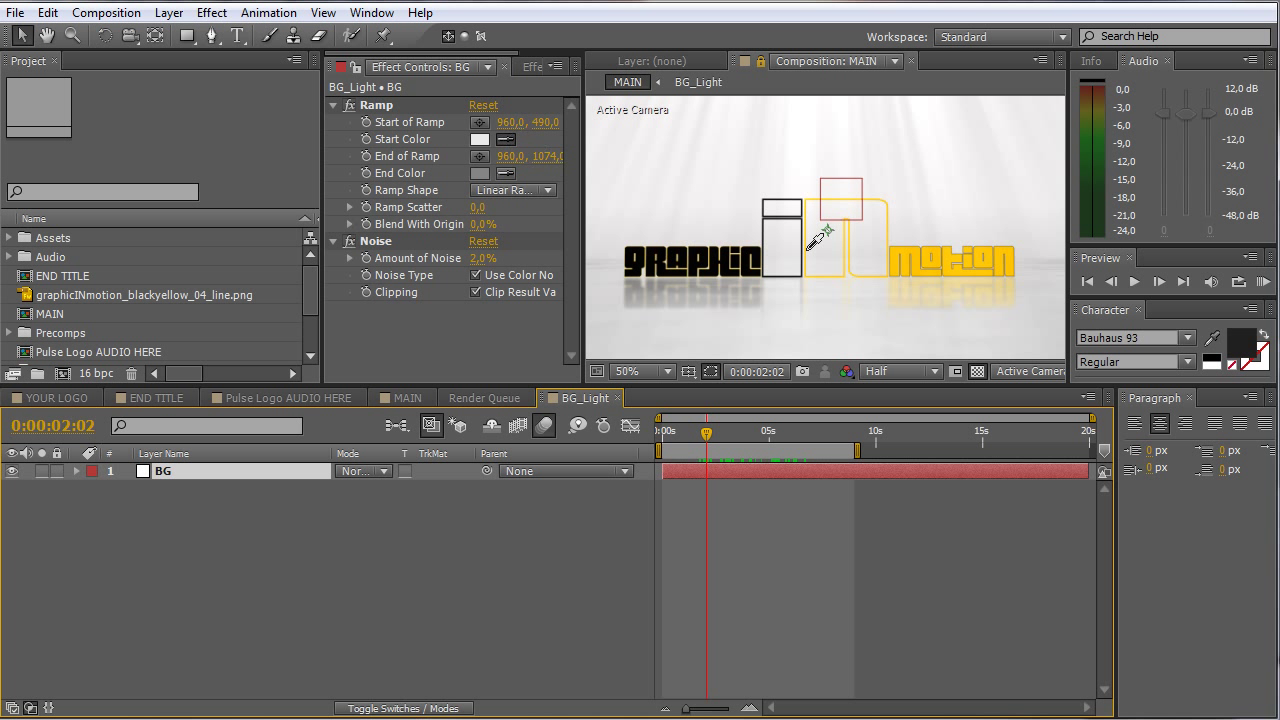
{"action": "left_click", "coordinate": [1014, 252]}
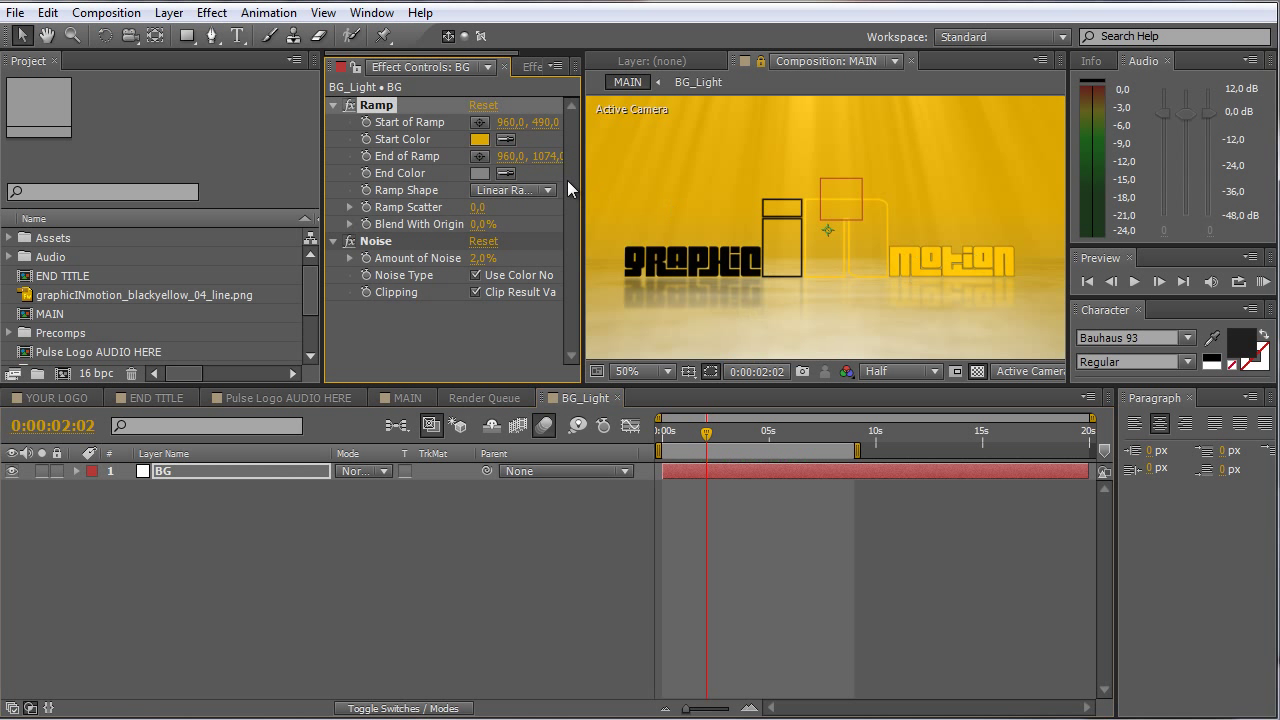
{"action": "left_click", "coordinate": [507, 175]}
{"action": "left_click", "coordinate": [1011, 256]}
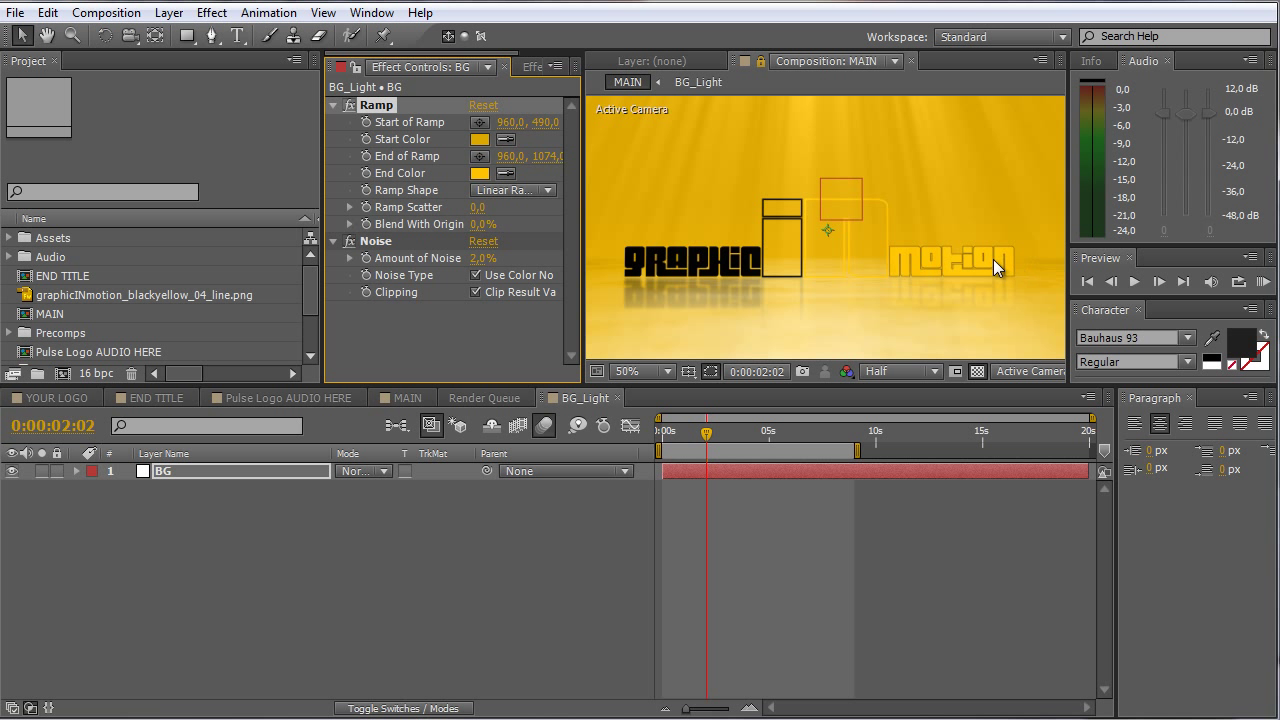
Step: Lighten the Ramp Start Color to very pale cream and mute the End Color to tan
{"action": "left_click", "coordinate": [478, 142]}
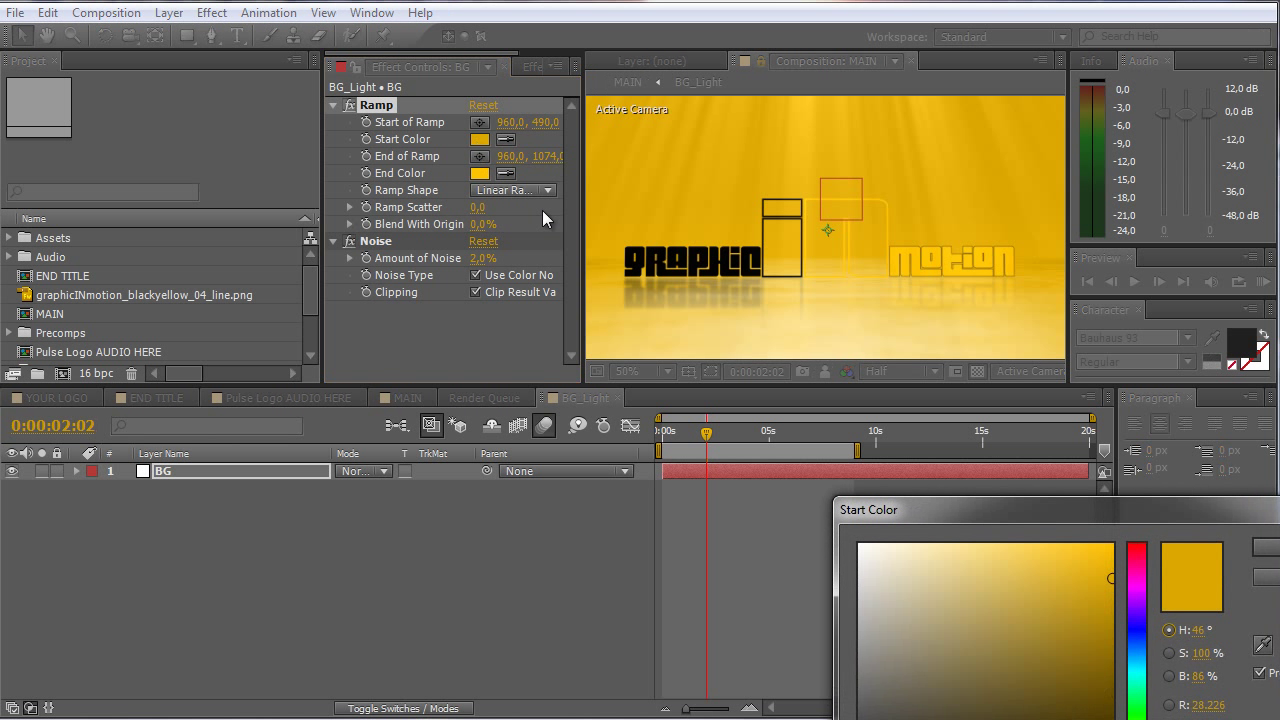
{"action": "left_click", "coordinate": [916, 546]}
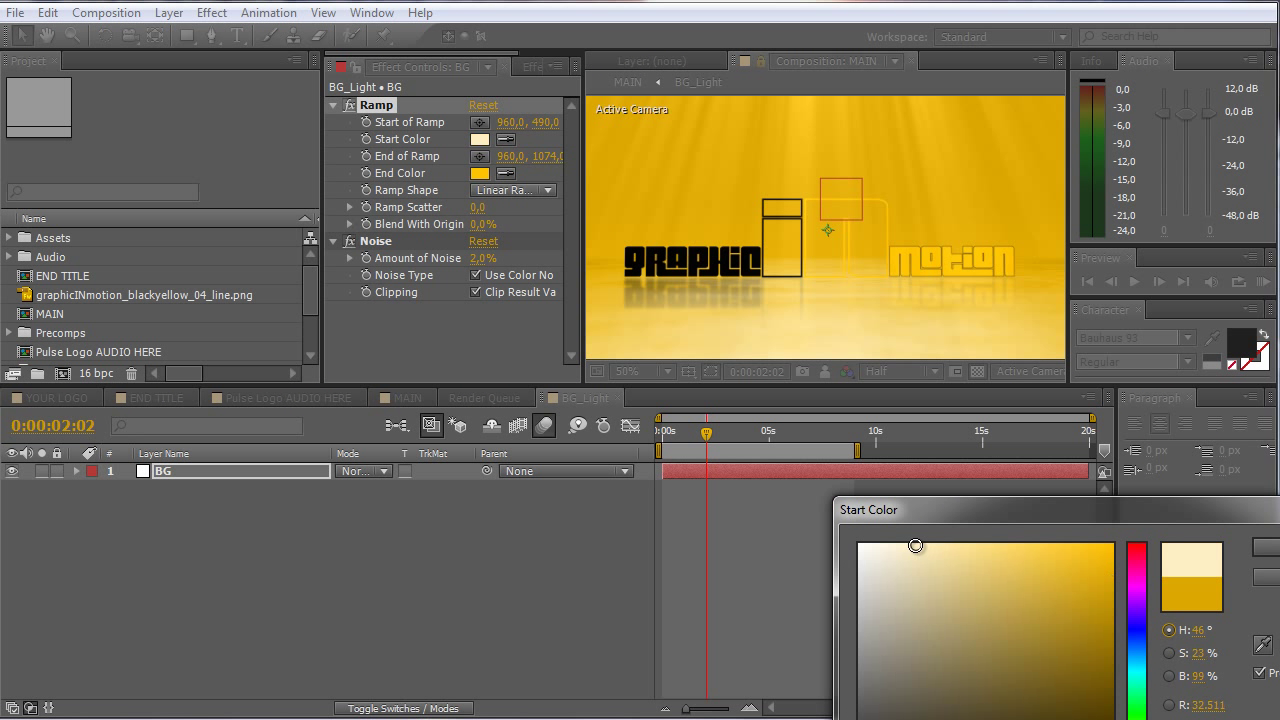
{"action": "left_click", "coordinate": [909, 565]}
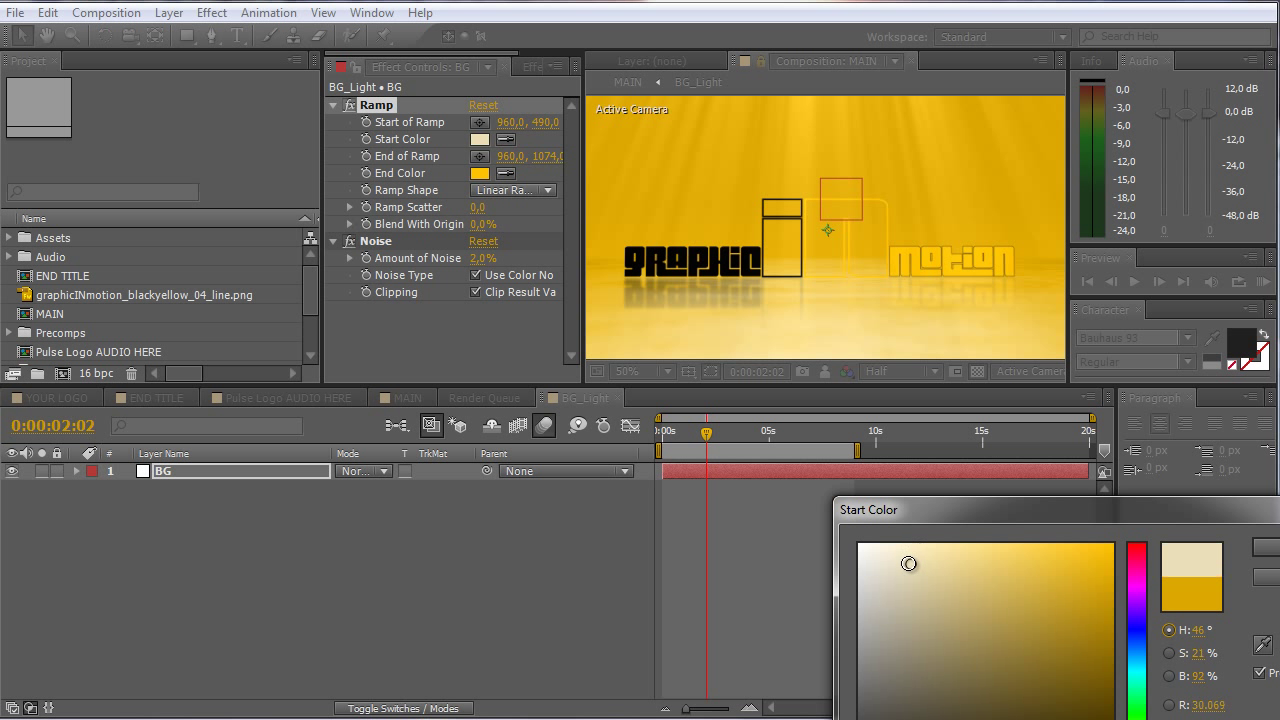
{"action": "left_click", "coordinate": [898, 551]}
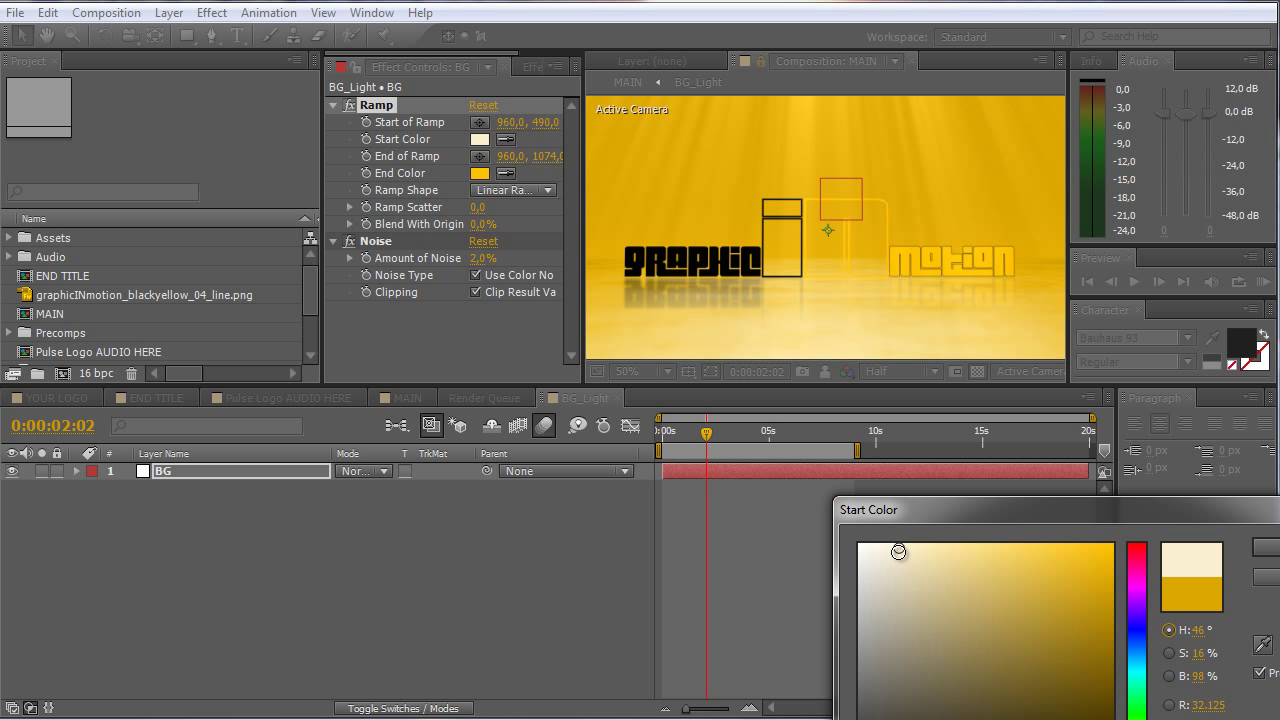
{"action": "left_click", "coordinate": [1265, 548]}
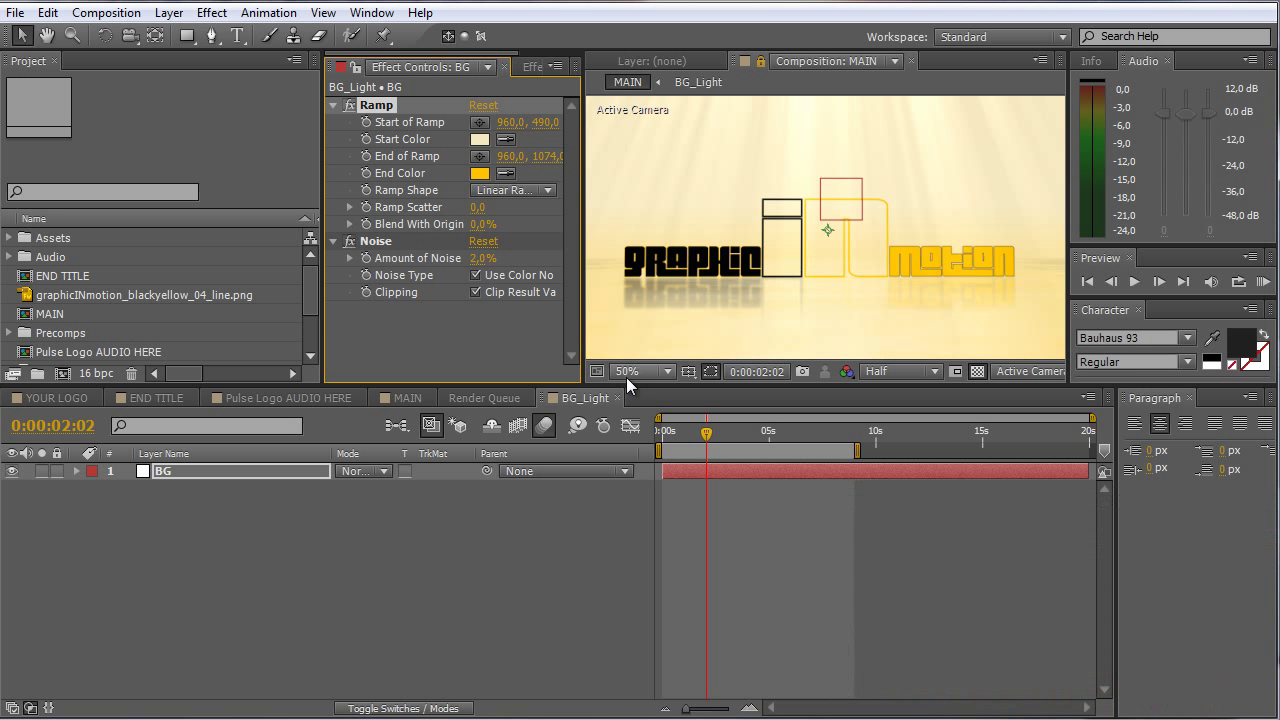
{"action": "left_click", "coordinate": [480, 173]}
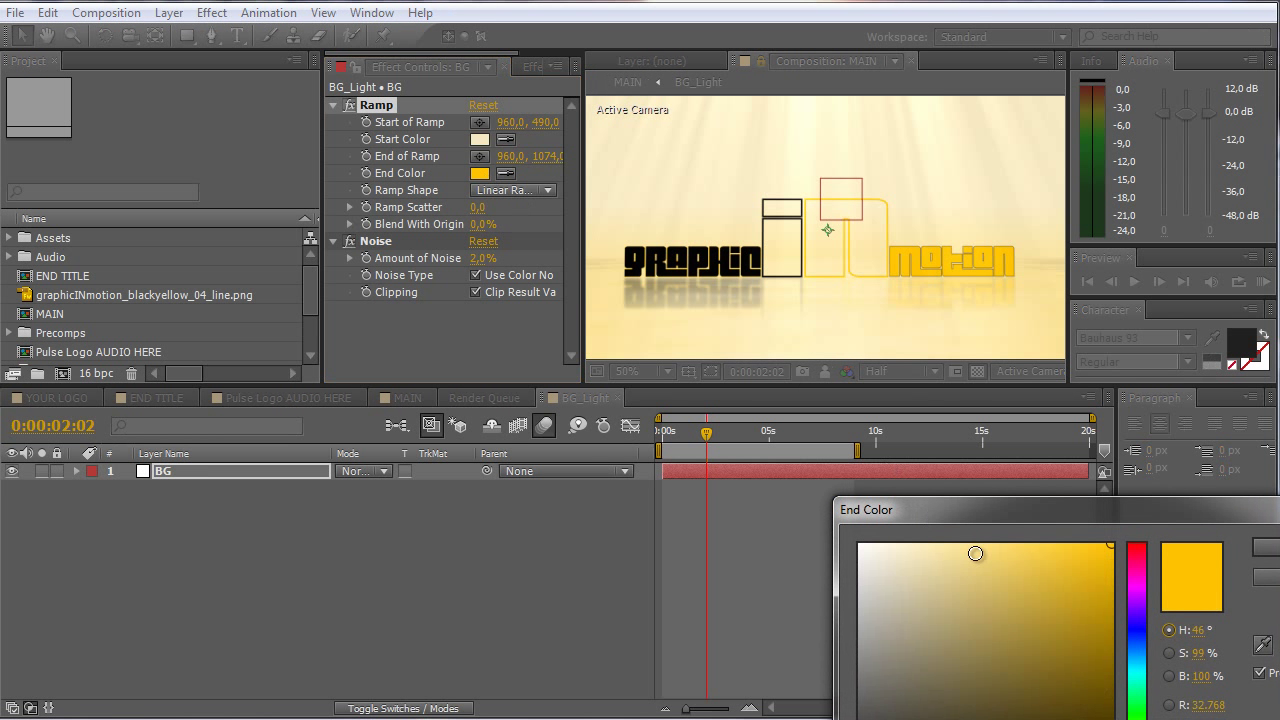
{"action": "left_click_drag", "start_coordinate": [927, 608], "coordinate": [963, 649]}
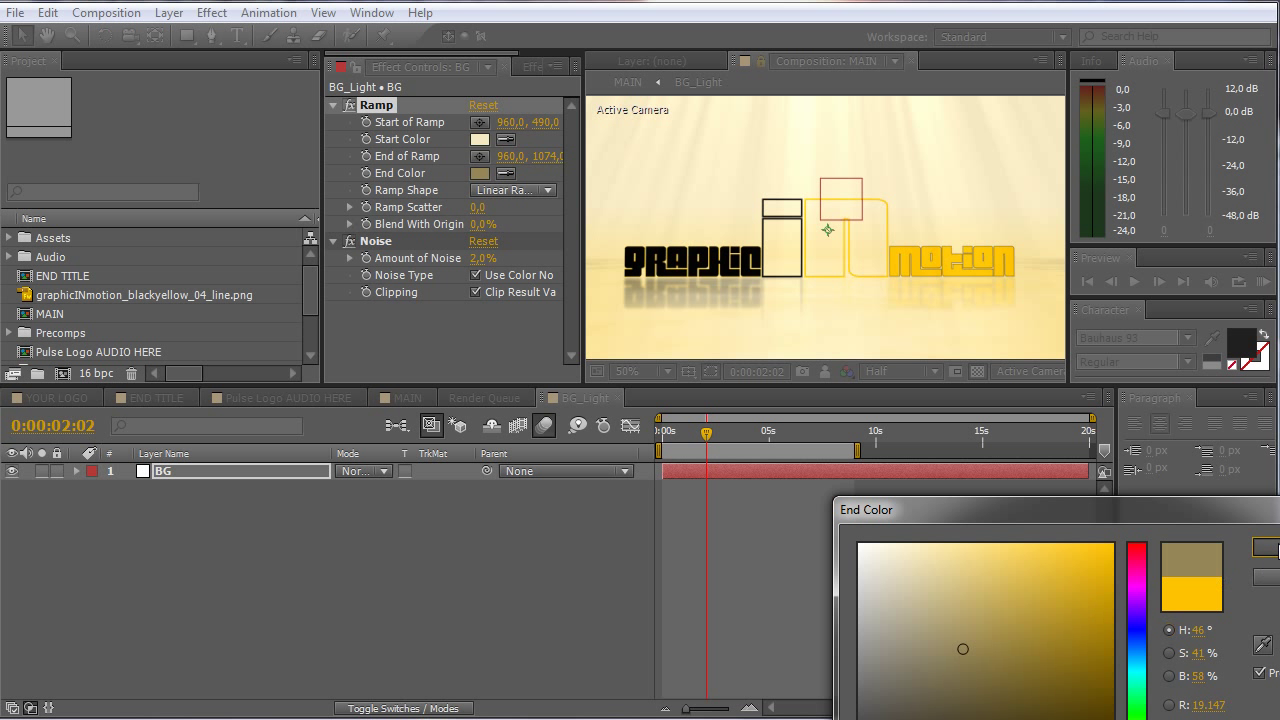
{"action": "left_click", "coordinate": [1268, 548]}
Step: Return to MAIN and select the Floor Texture layer to show its Tint effect
{"action": "scroll", "coordinate": [888, 282], "scroll_direction": "down", "scroll_amount": 2}
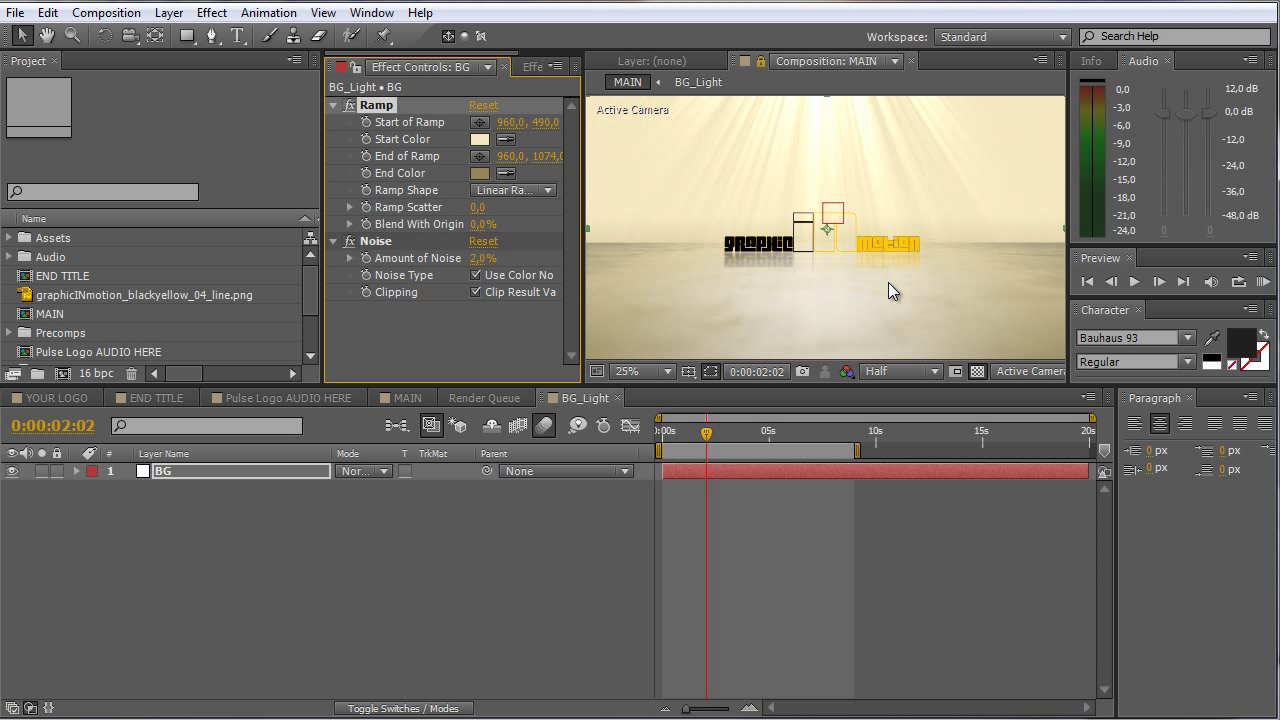
{"action": "scroll", "coordinate": [888, 282], "scroll_direction": "up", "scroll_amount": 1}
{"action": "scroll", "coordinate": [888, 282], "scroll_direction": "down", "scroll_amount": 1}
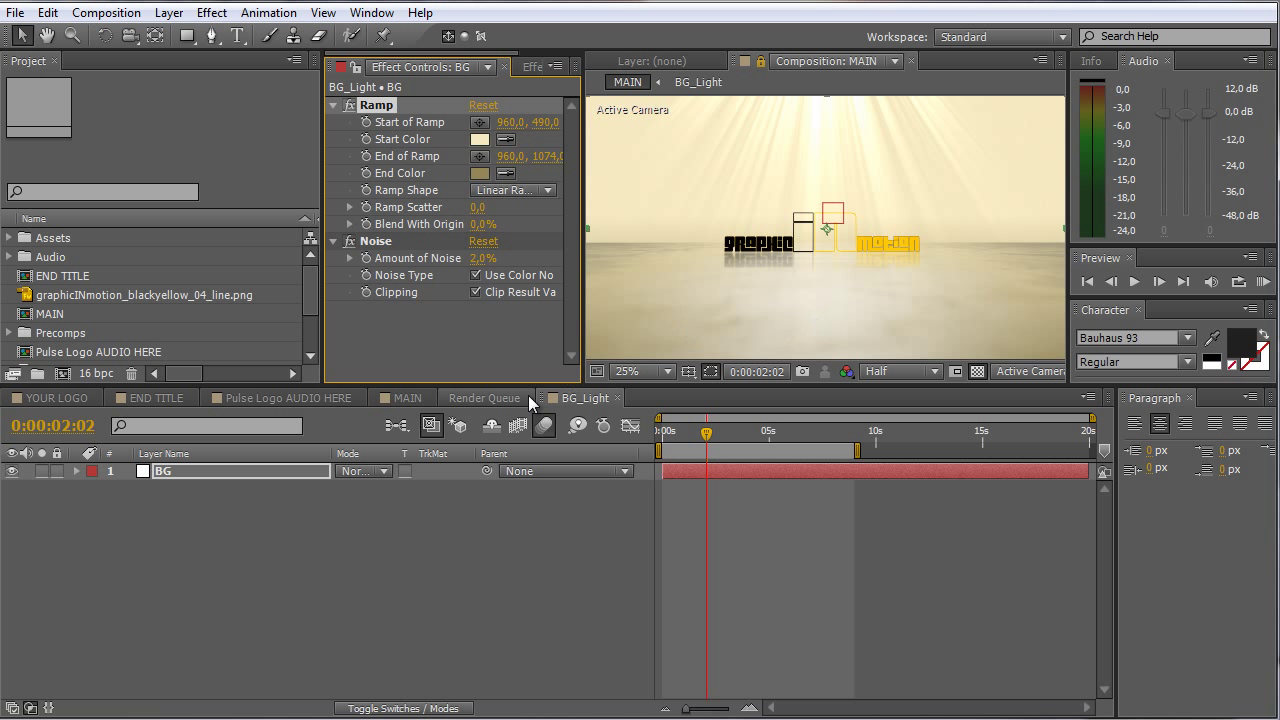
{"action": "left_click", "coordinate": [416, 396]}
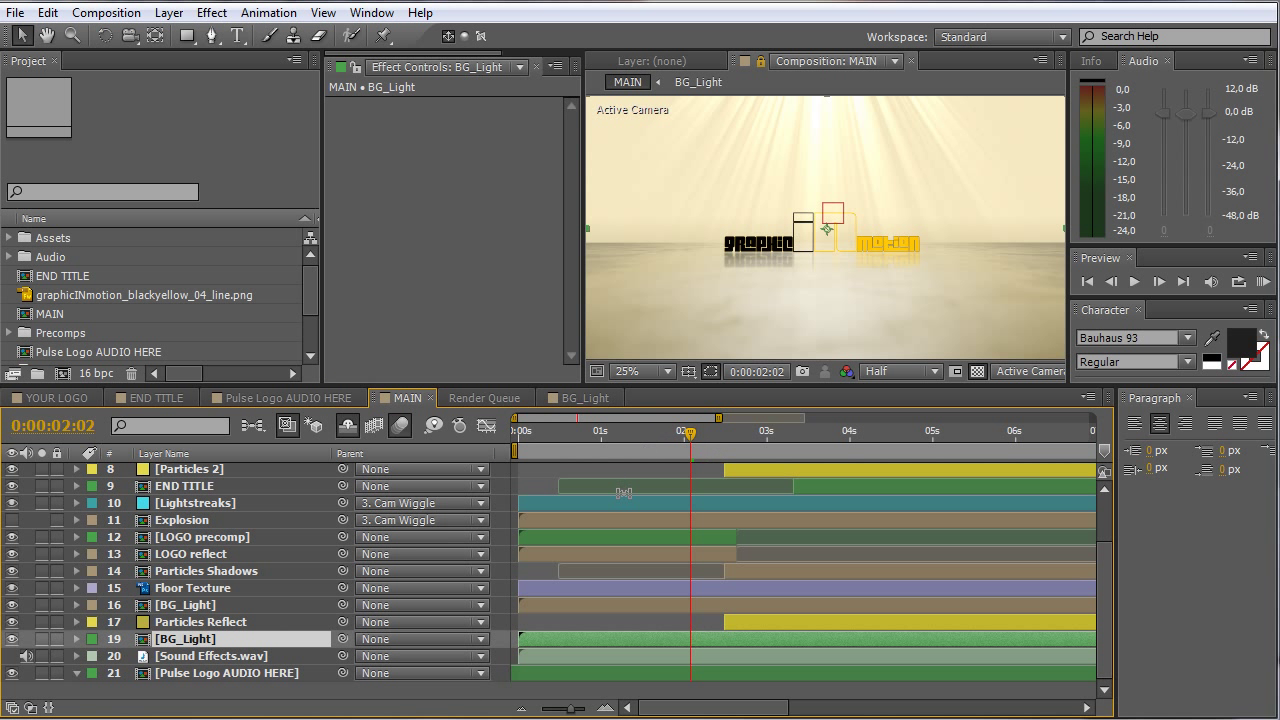
{"action": "left_click", "coordinate": [196, 591]}
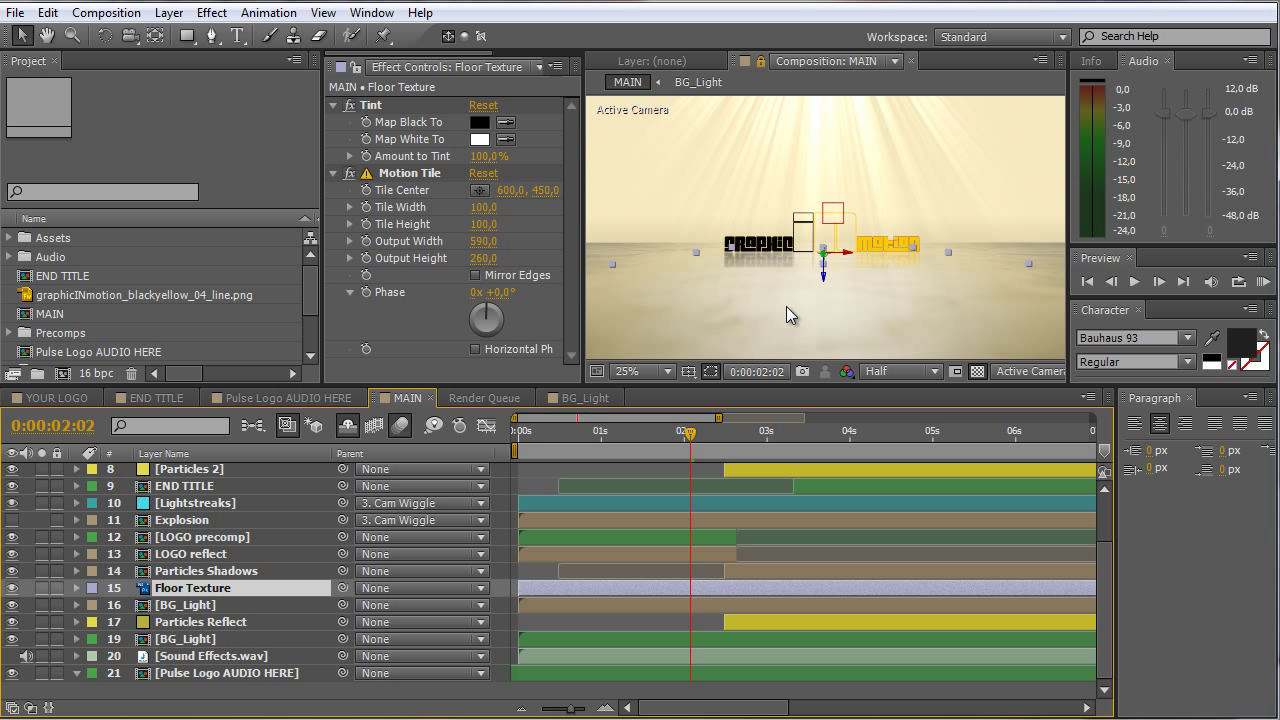
{"action": "key", "text": "comma"}
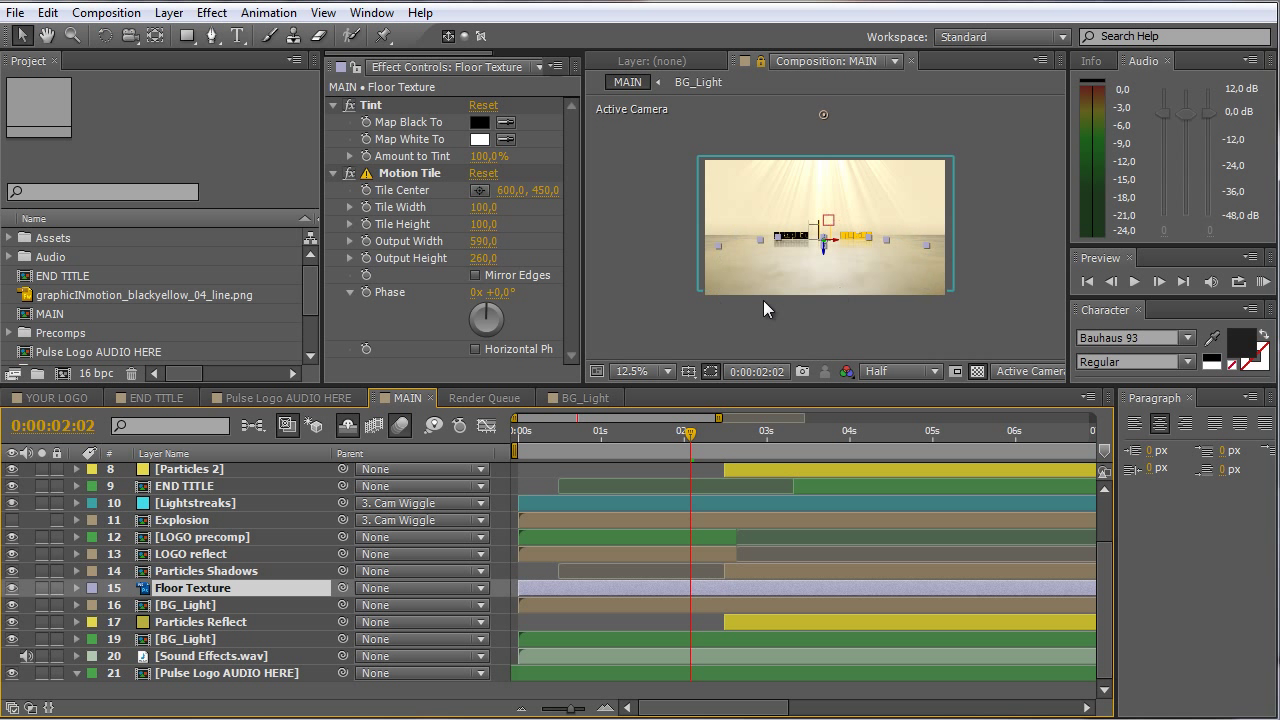
{"action": "key", "text": "period"}
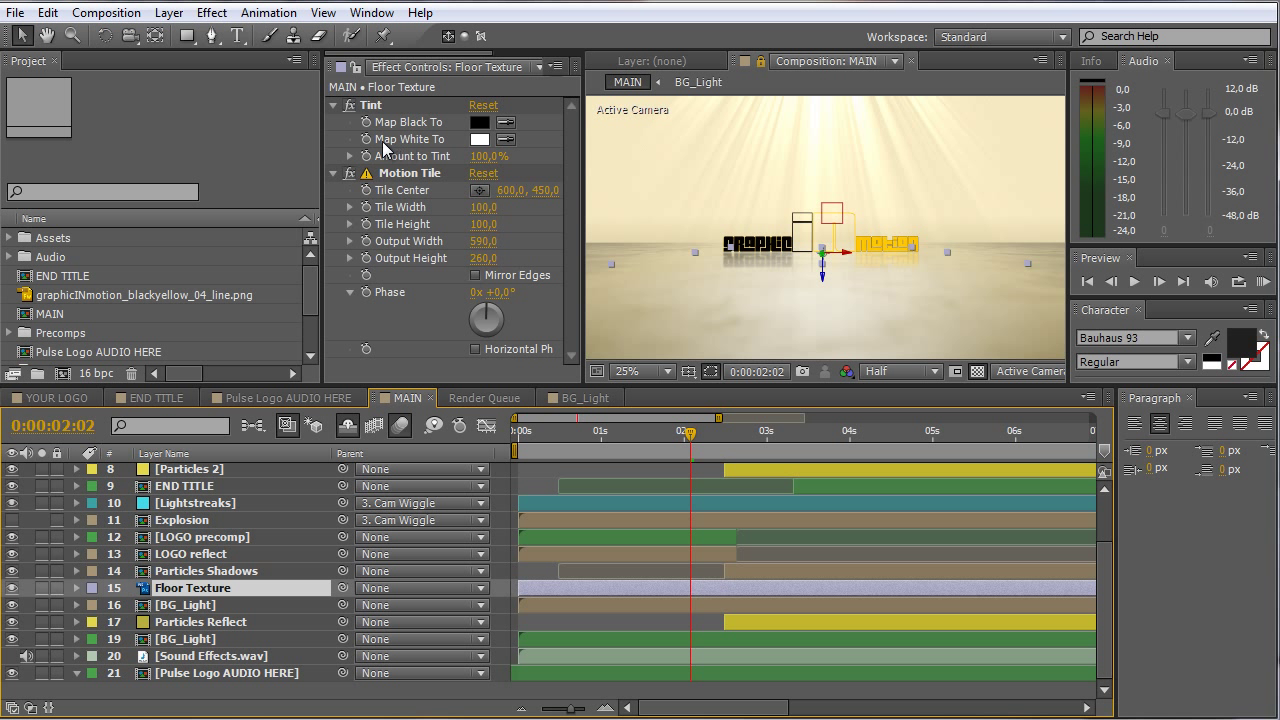
Step: Set the Tint's Map White To a near-white cream (H 46, S 5, B 100)
{"action": "left_click", "coordinate": [505, 139]}
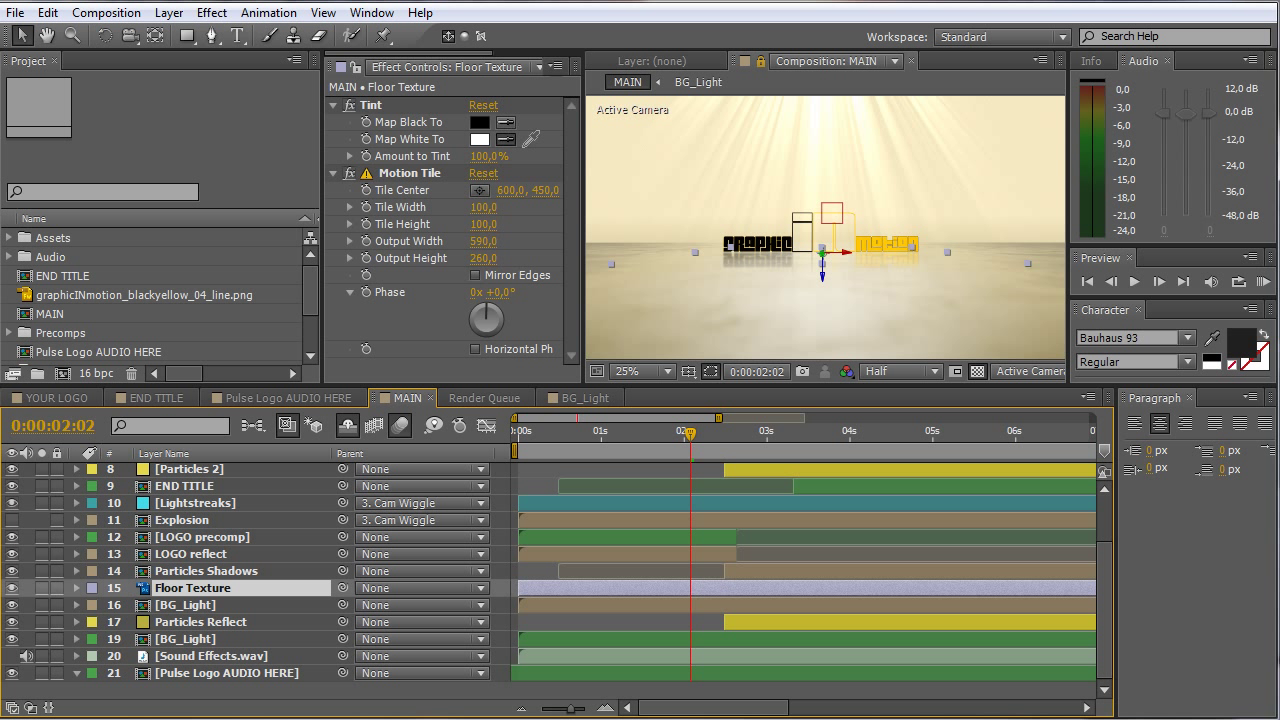
{"action": "left_click", "coordinate": [620, 134]}
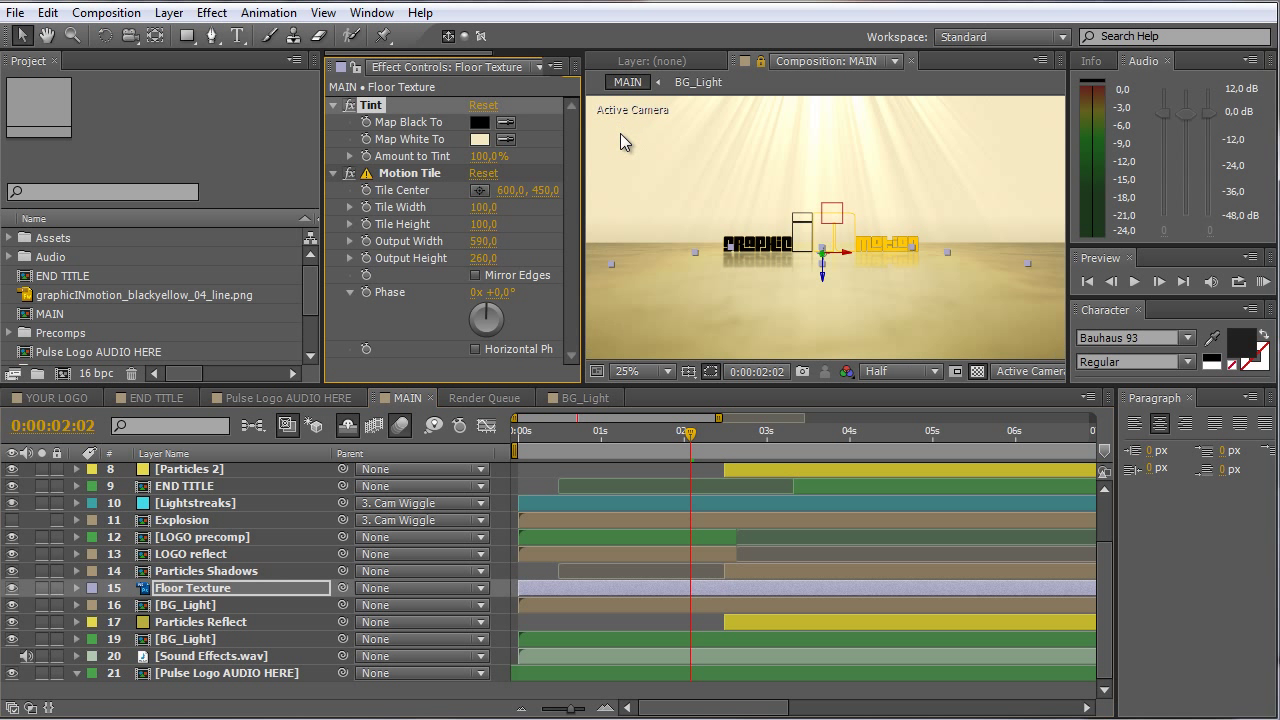
{"action": "left_click", "coordinate": [479, 139]}
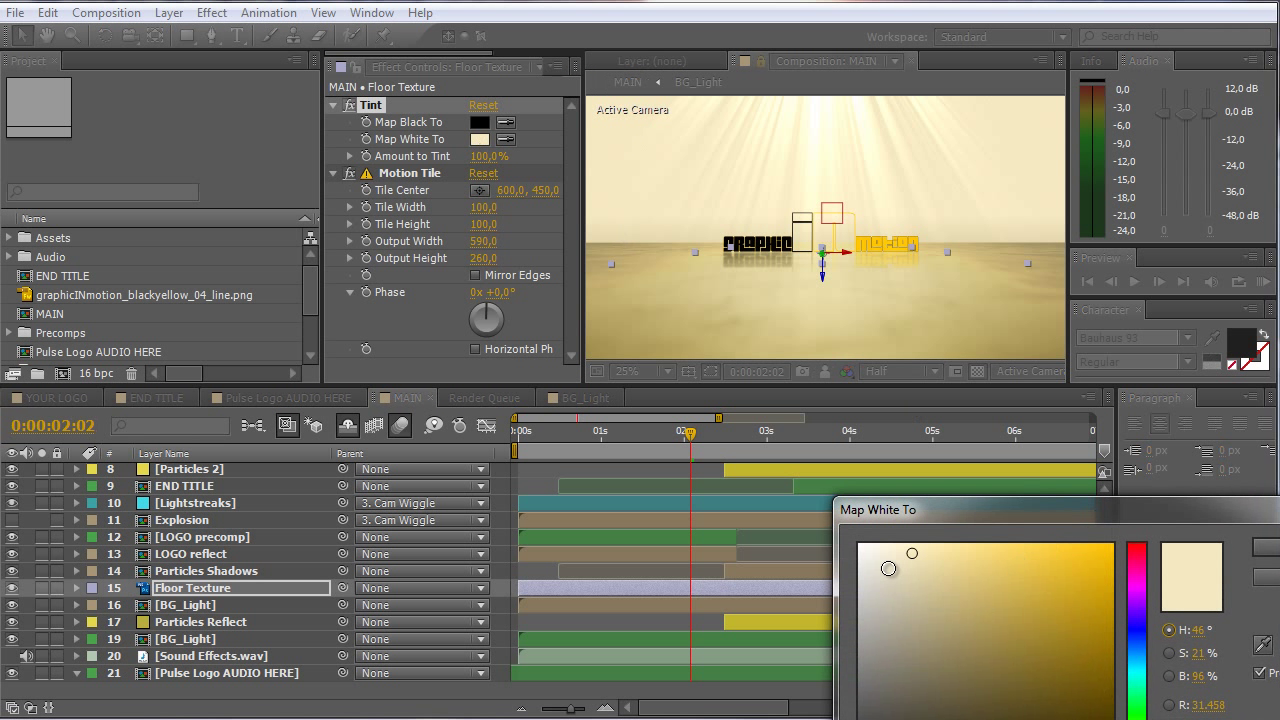
{"action": "left_click", "coordinate": [884, 549]}
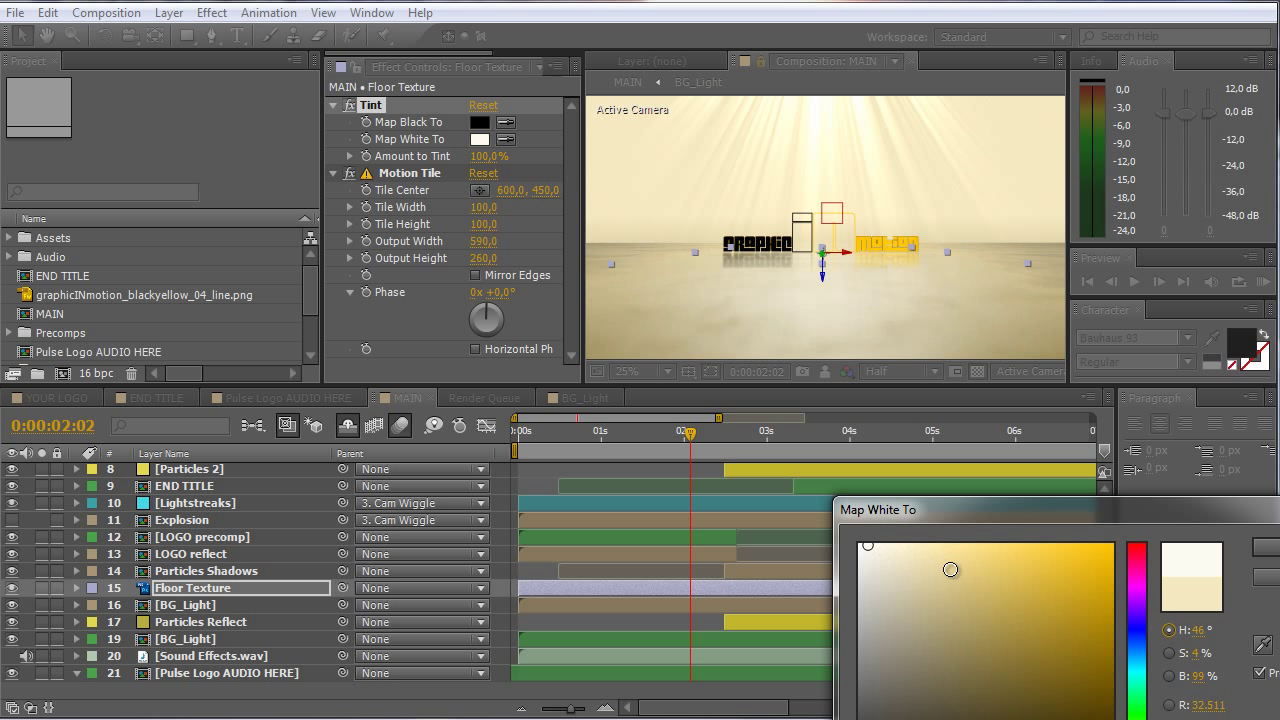
{"action": "left_click", "coordinate": [1014, 602]}
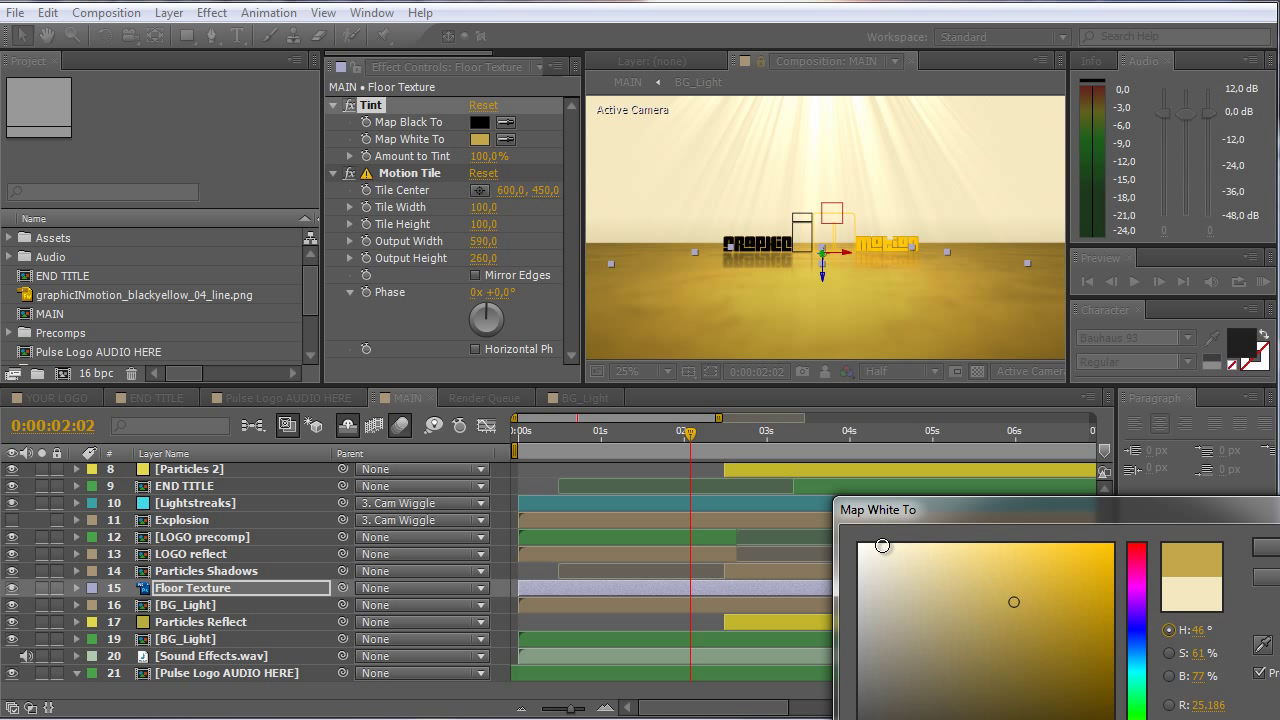
{"action": "left_click", "coordinate": [877, 546]}
{"action": "left_click", "coordinate": [872, 545]}
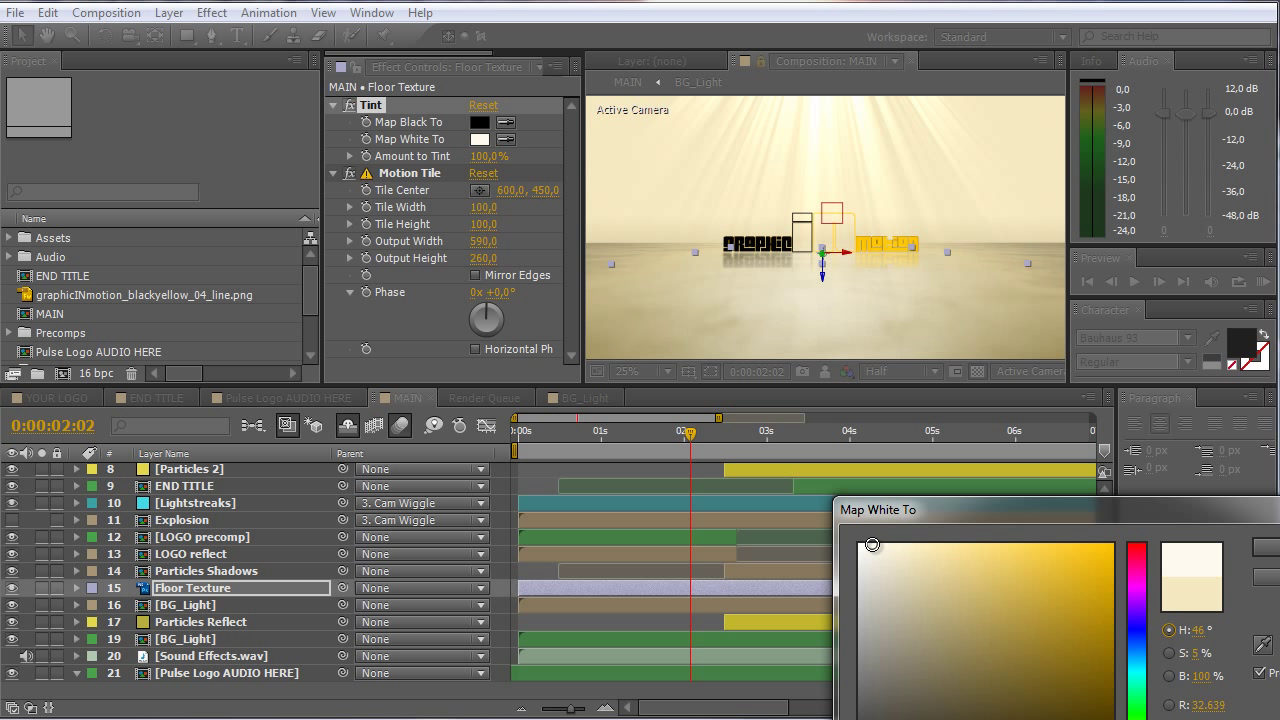
{"action": "left_click", "coordinate": [1266, 548]}
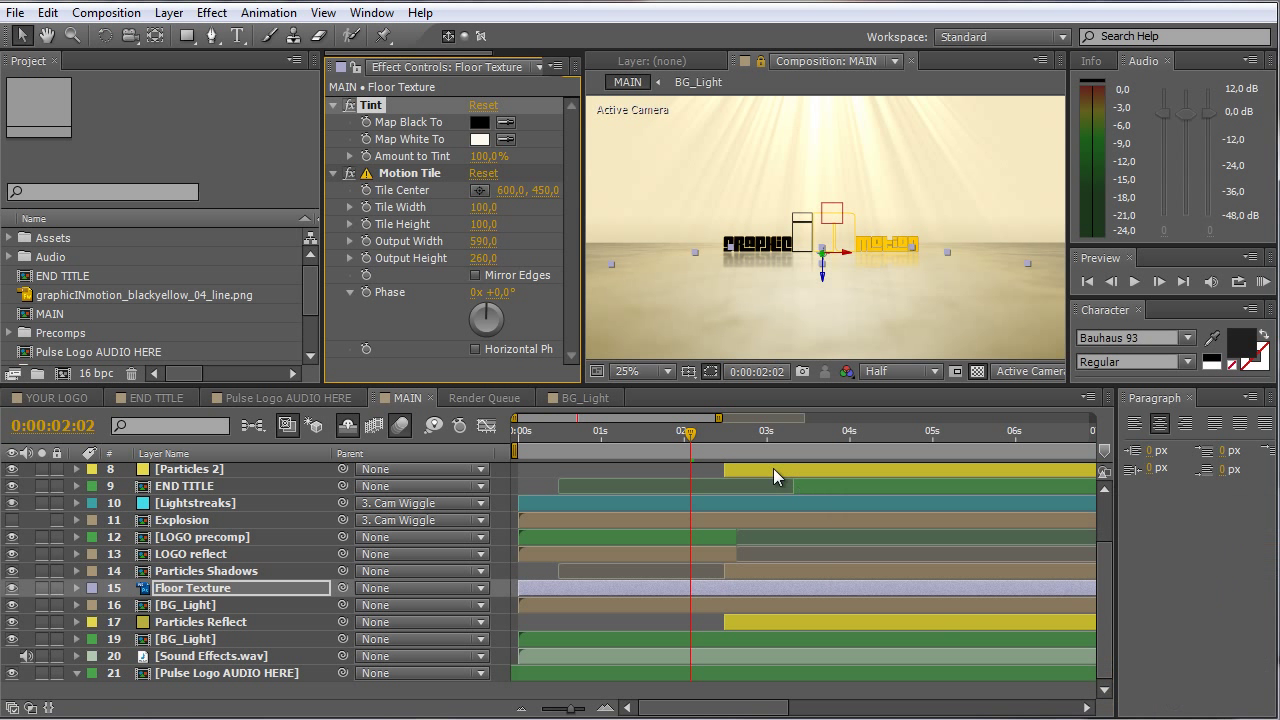
{"action": "left_click", "coordinate": [754, 436]}
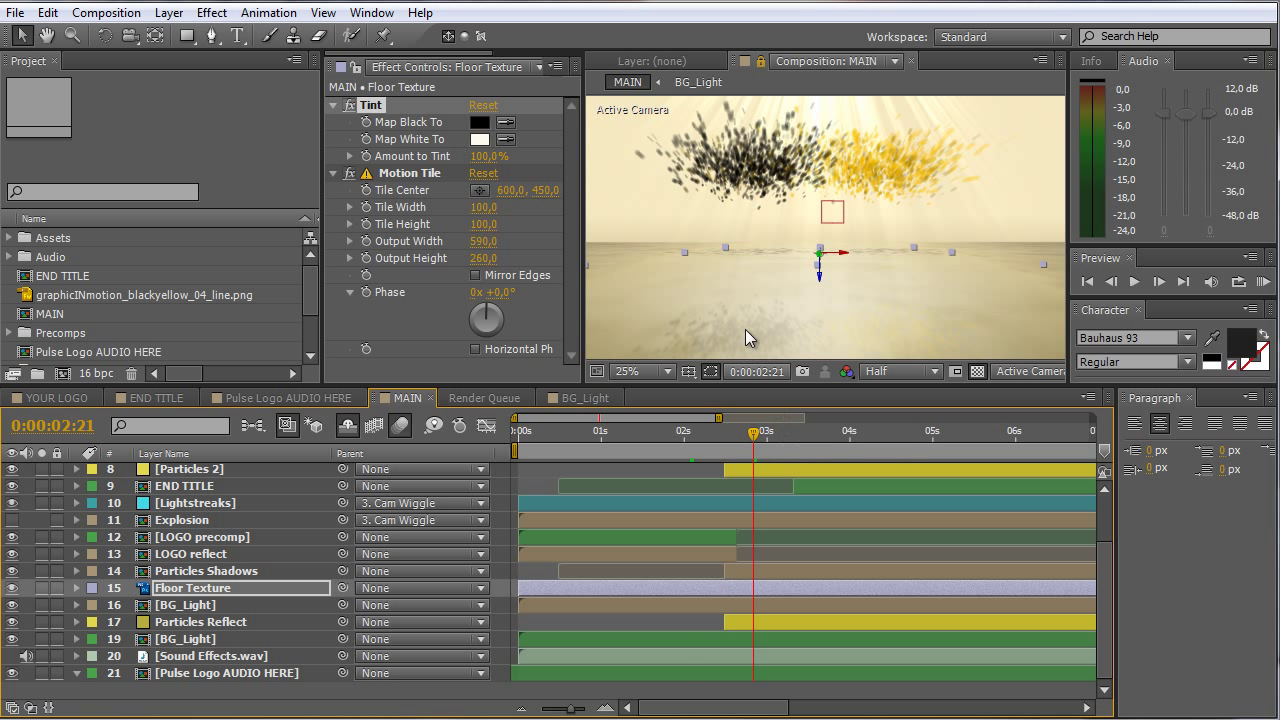
Step: Zoom the viewer to 12.5%, enlarge the layer list, and select Sound Effects.wav
{"action": "key", "text": "comma"}
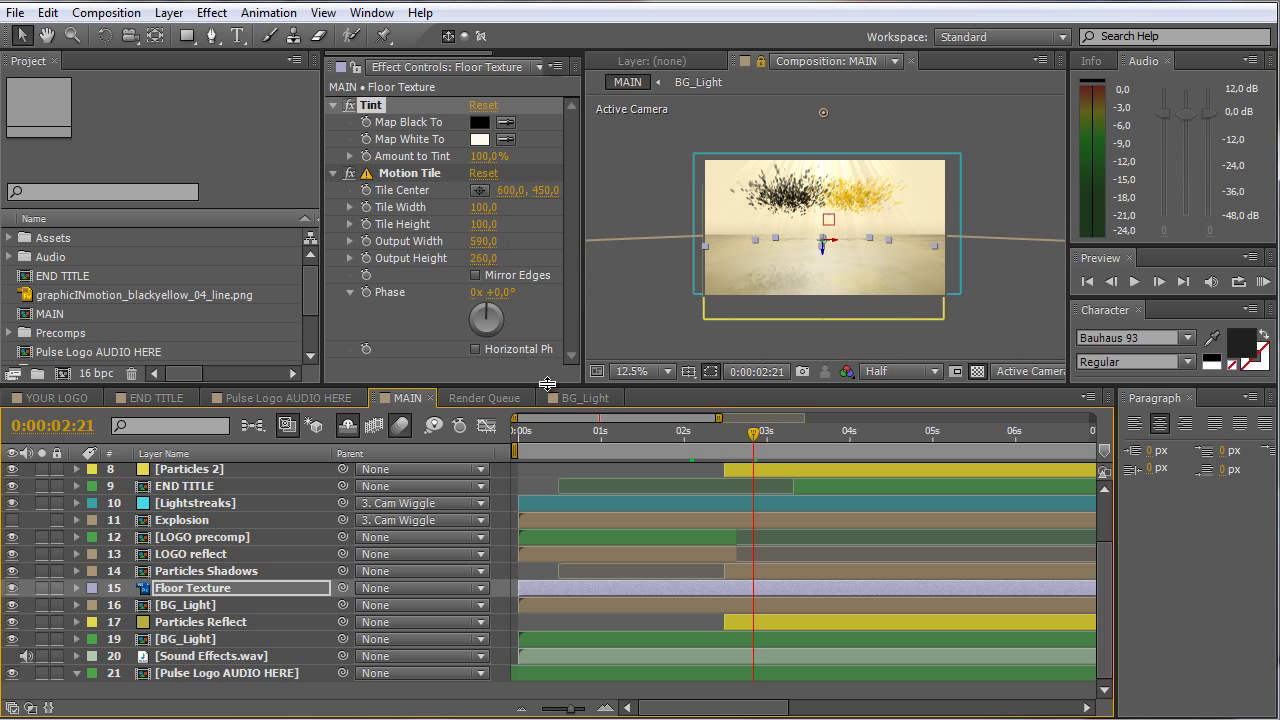
{"action": "left_click_drag", "start_coordinate": [547, 383], "coordinate": [547, 349]}
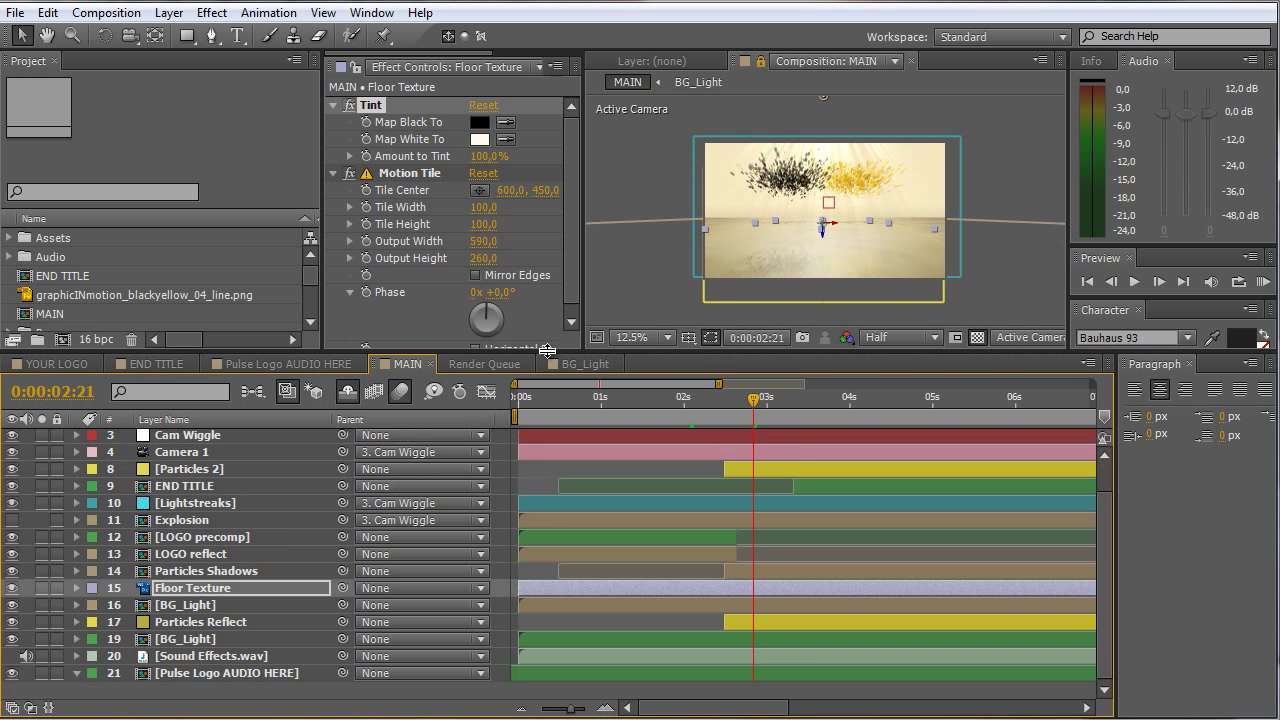
{"action": "left_click", "coordinate": [758, 62]}
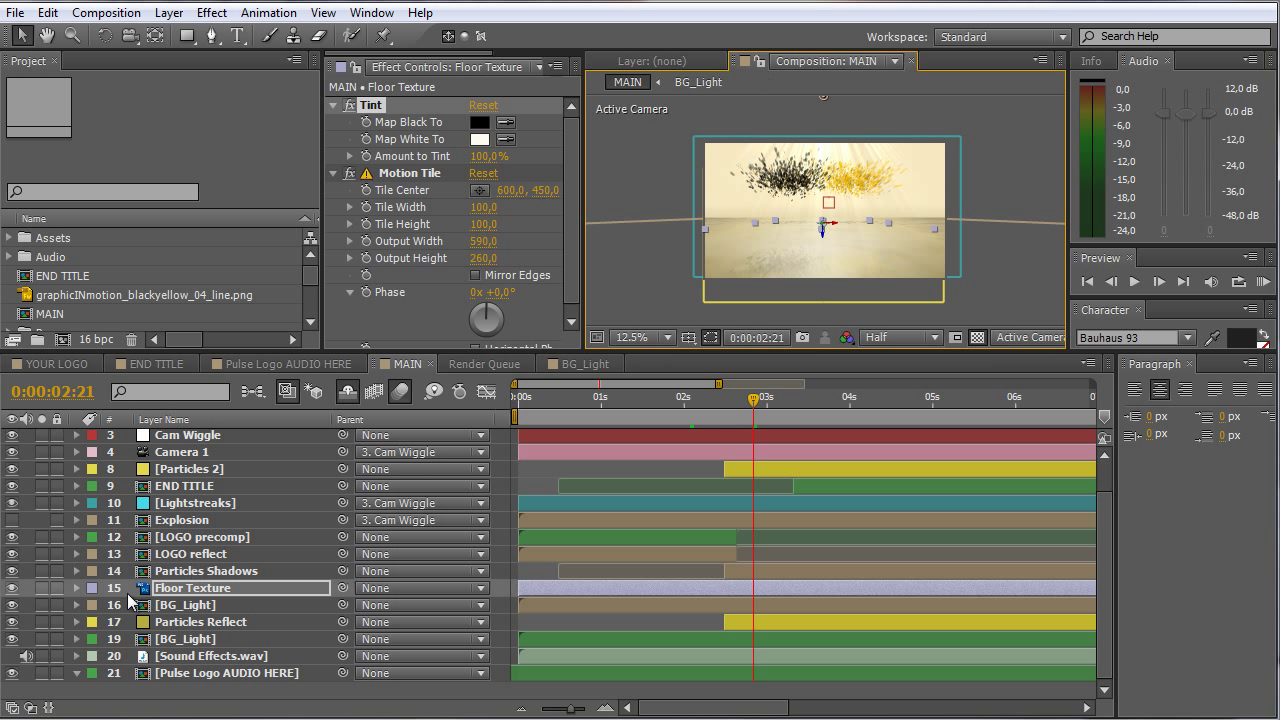
{"action": "left_click", "coordinate": [188, 659]}
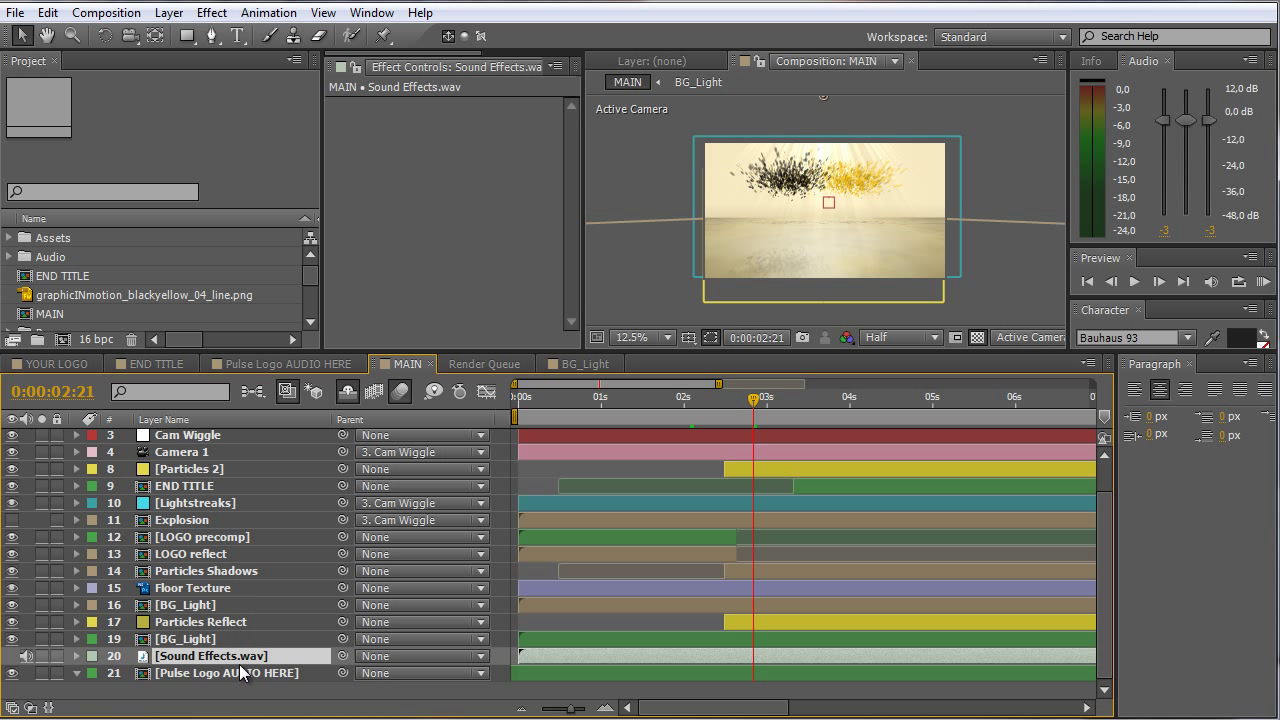
{"action": "key", "text": "l"}
{"action": "key", "text": "l"}
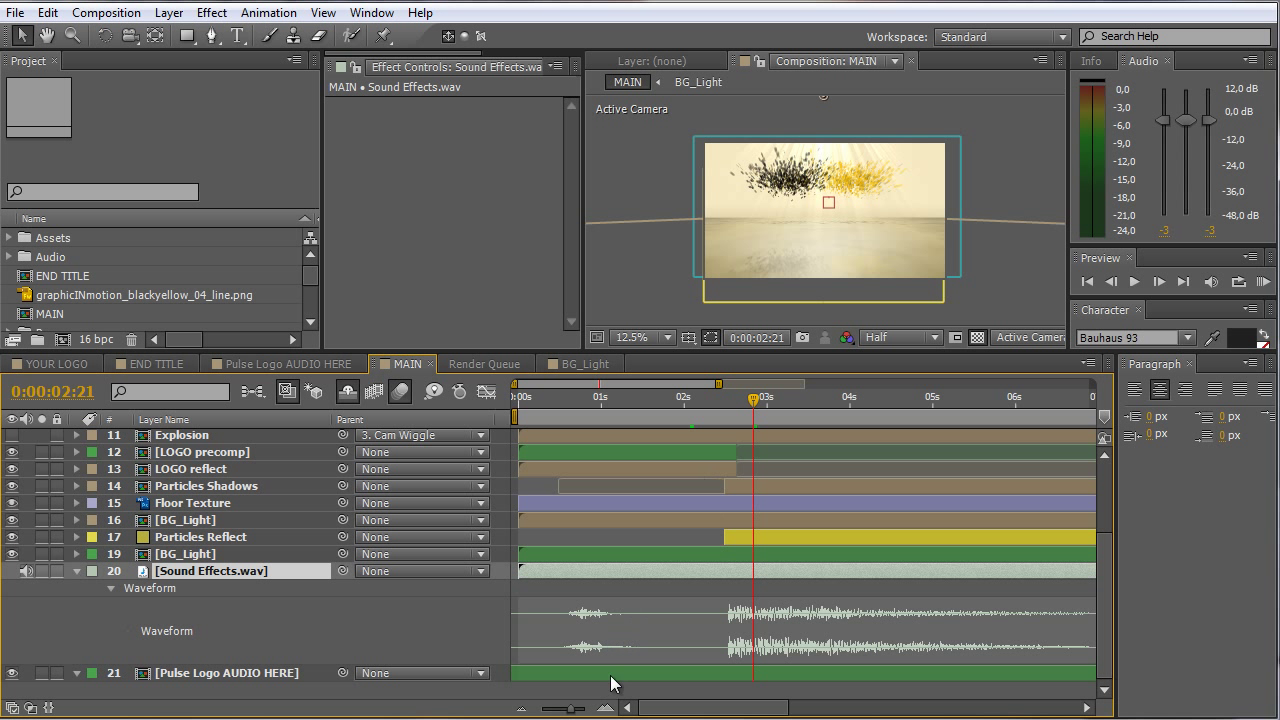
{"action": "left_click", "coordinate": [567, 401]}
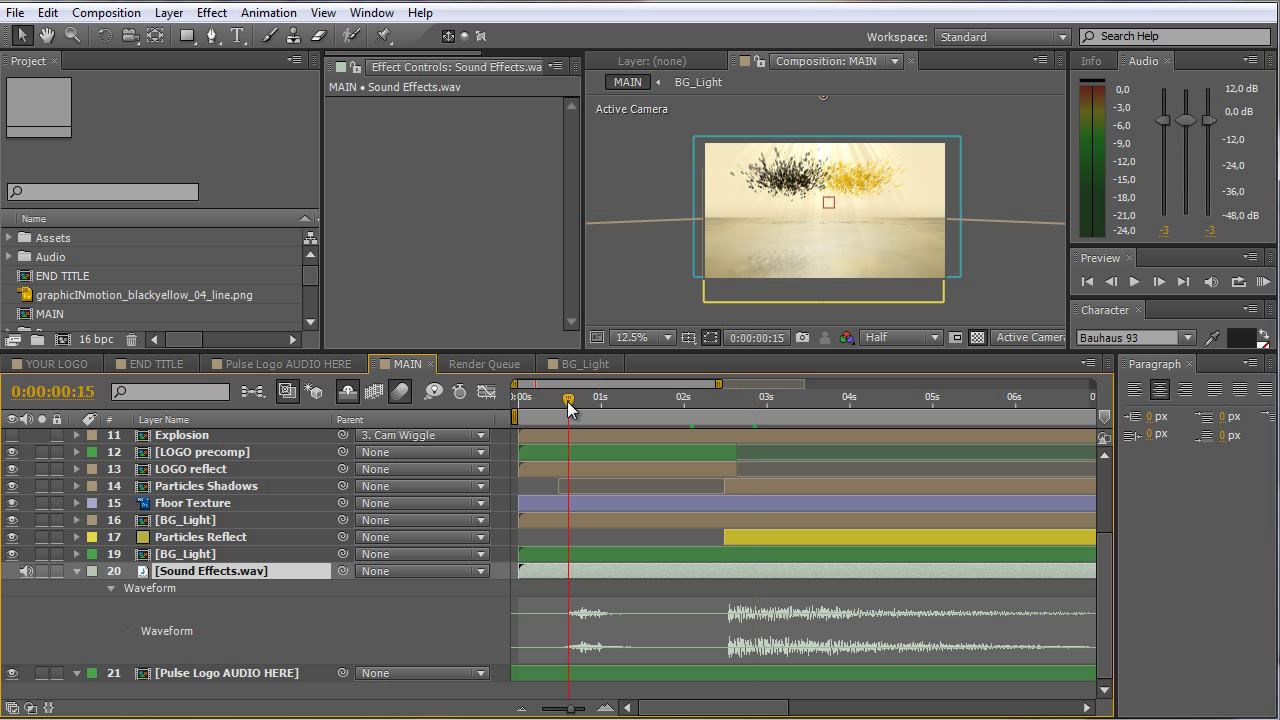
{"action": "left_click_drag", "start_coordinate": [567, 401], "coordinate": [747, 396]}
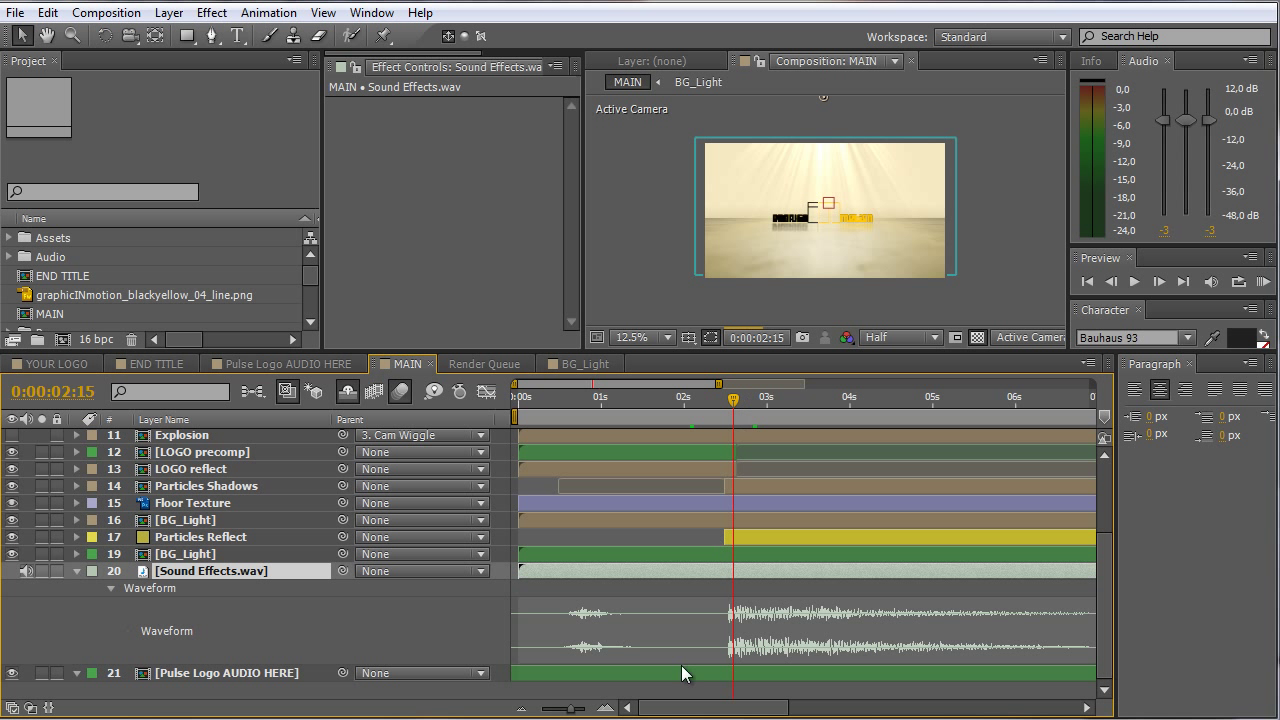
{"action": "left_click_drag", "start_coordinate": [684, 710], "coordinate": [729, 709]}
{"action": "left_click", "coordinate": [687, 412]}
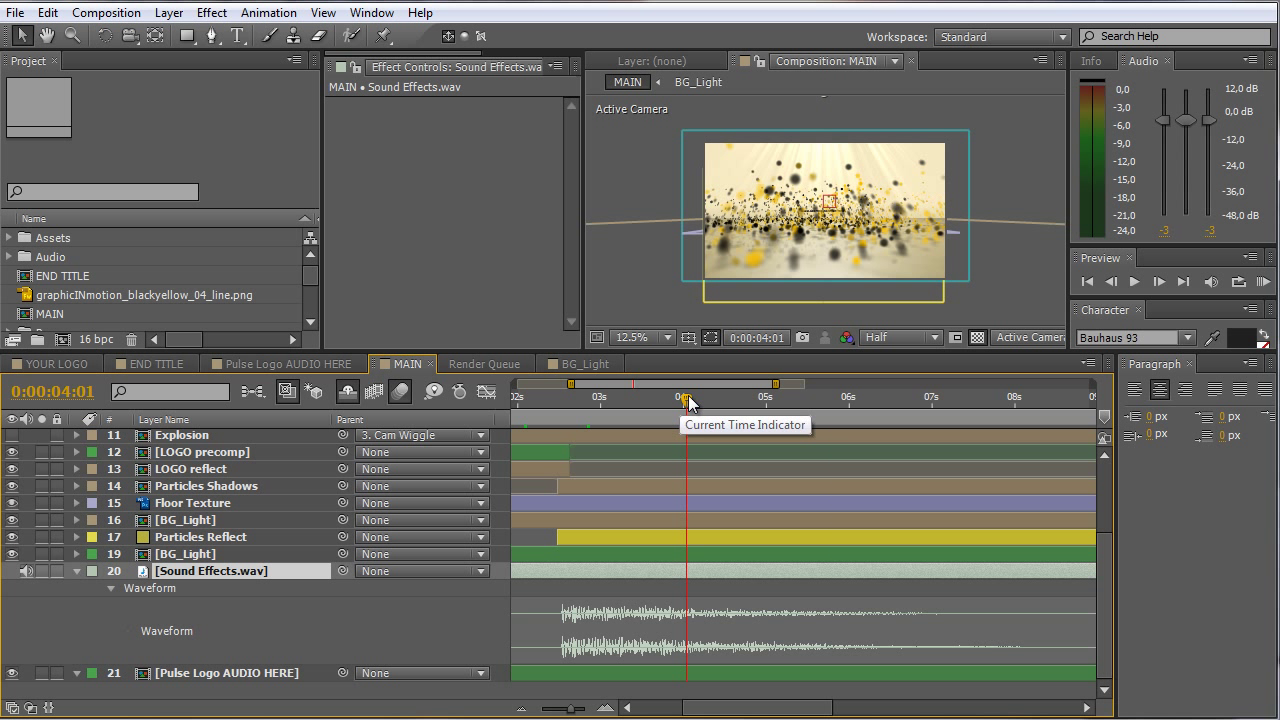
{"action": "left_click", "coordinate": [787, 400]}
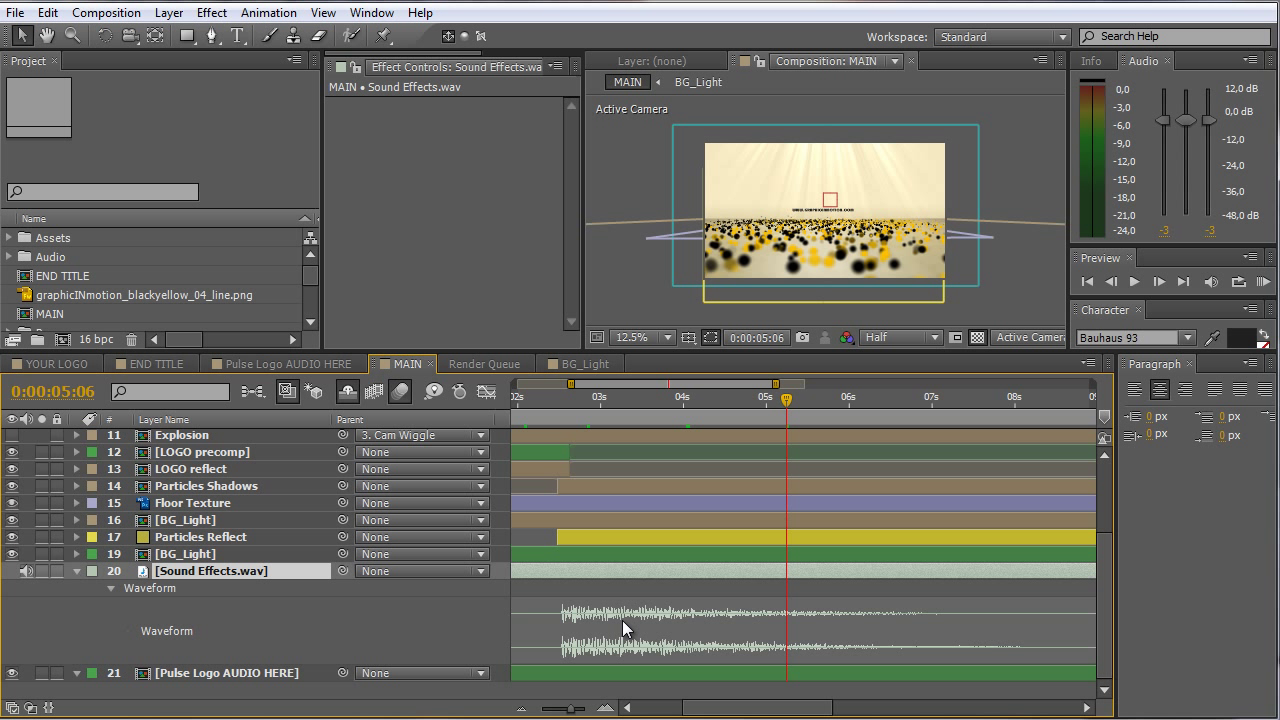
{"action": "left_click", "coordinate": [627, 405]}
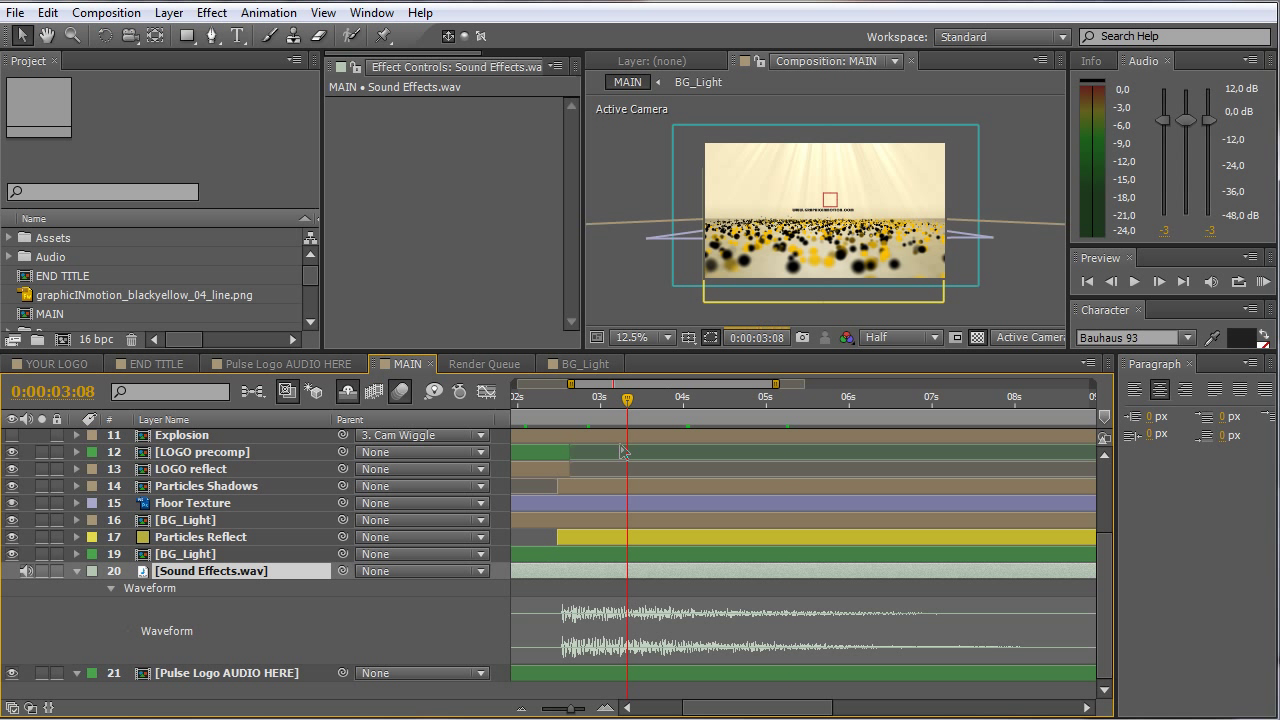
{"action": "scroll", "coordinate": [620, 452], "scroll_direction": "up", "scroll_amount": 1}
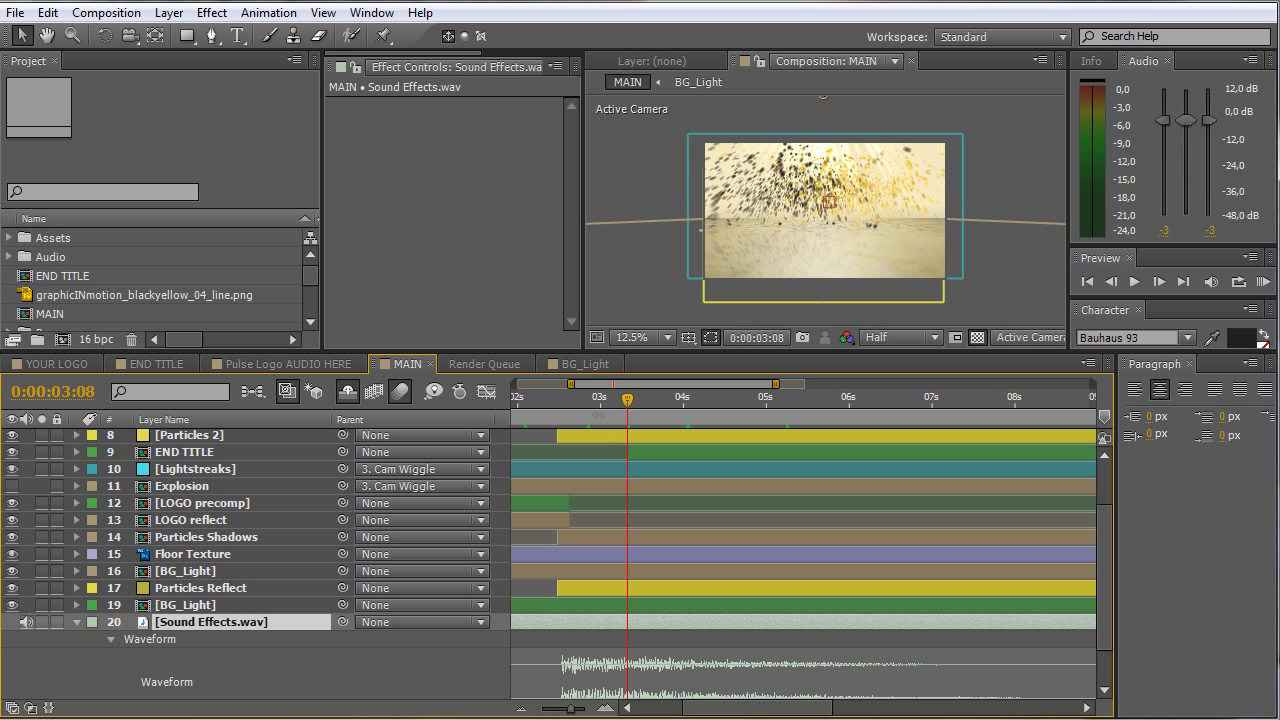
{"action": "scroll", "coordinate": [585, 406], "scroll_direction": "up", "scroll_amount": 2}
{"action": "scroll", "coordinate": [585, 406], "scroll_direction": "down", "scroll_amount": 3}
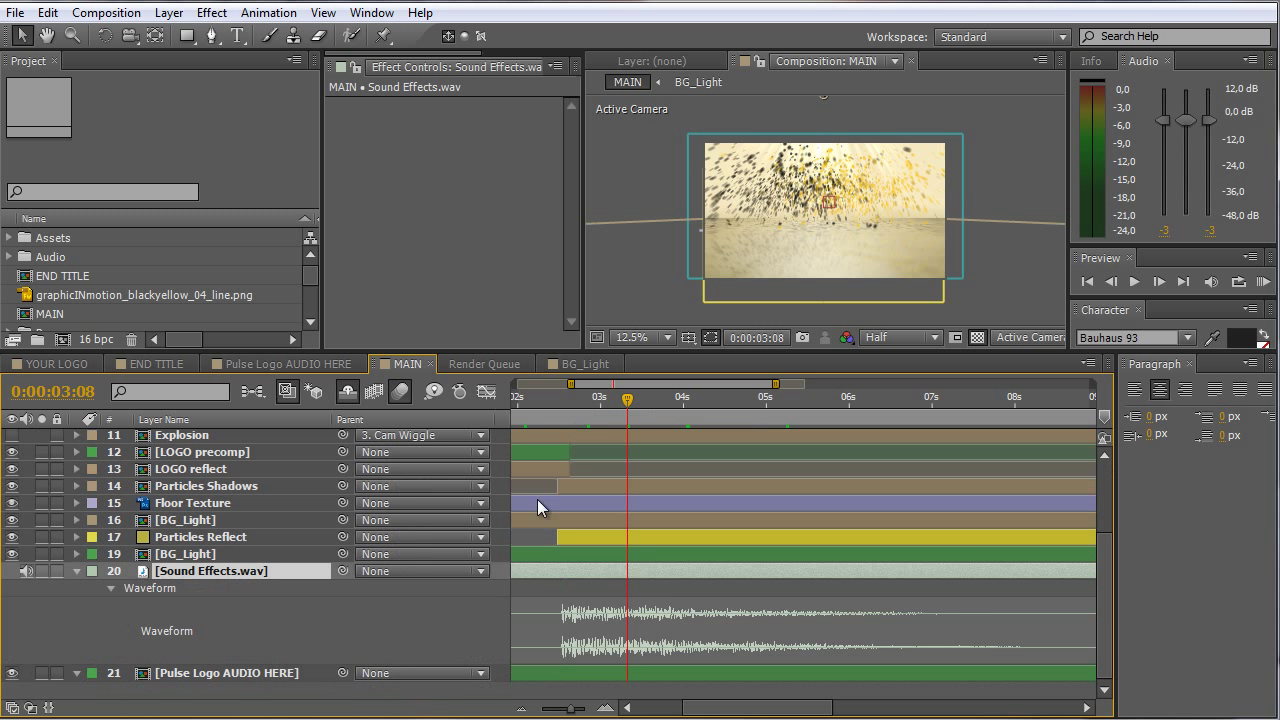
{"action": "left_click", "coordinate": [74, 572]}
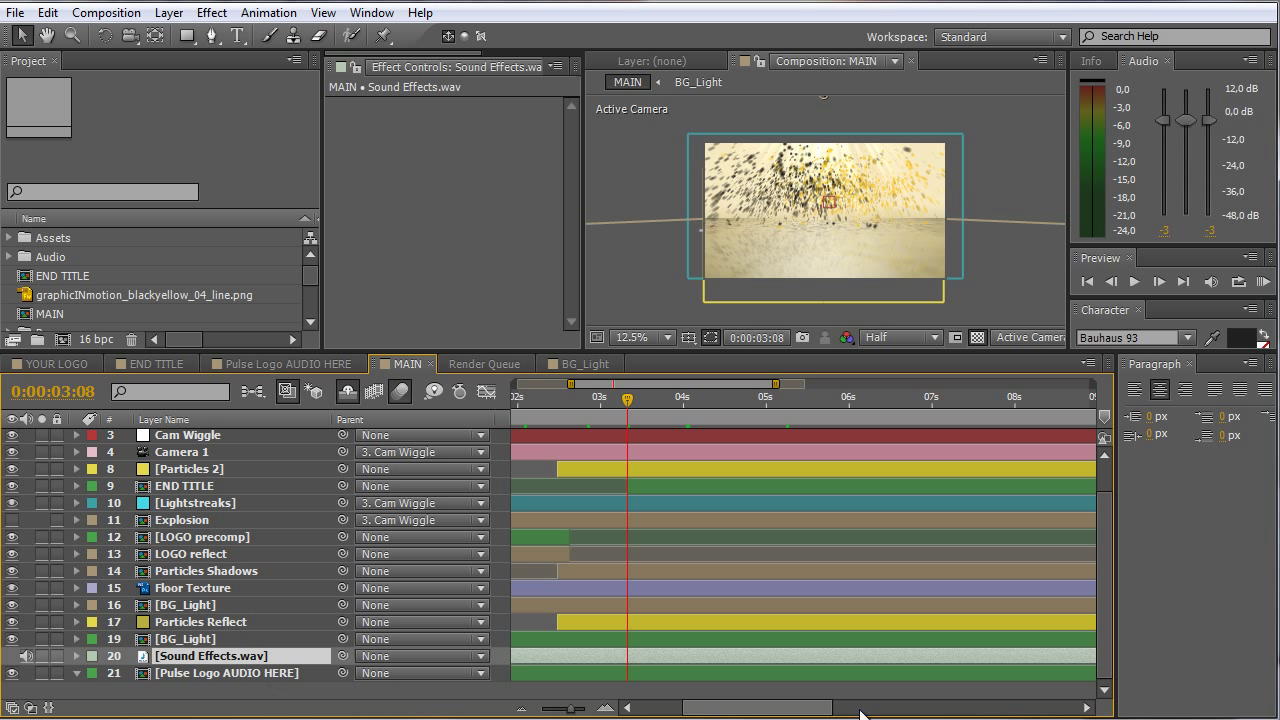
Step: Enlarge the Project panel to reveal the Pulse Logo audio files and open the empty Pulse Logo AUDIO HERE comp
{"action": "left_click_drag", "start_coordinate": [758, 708], "coordinate": [714, 708]}
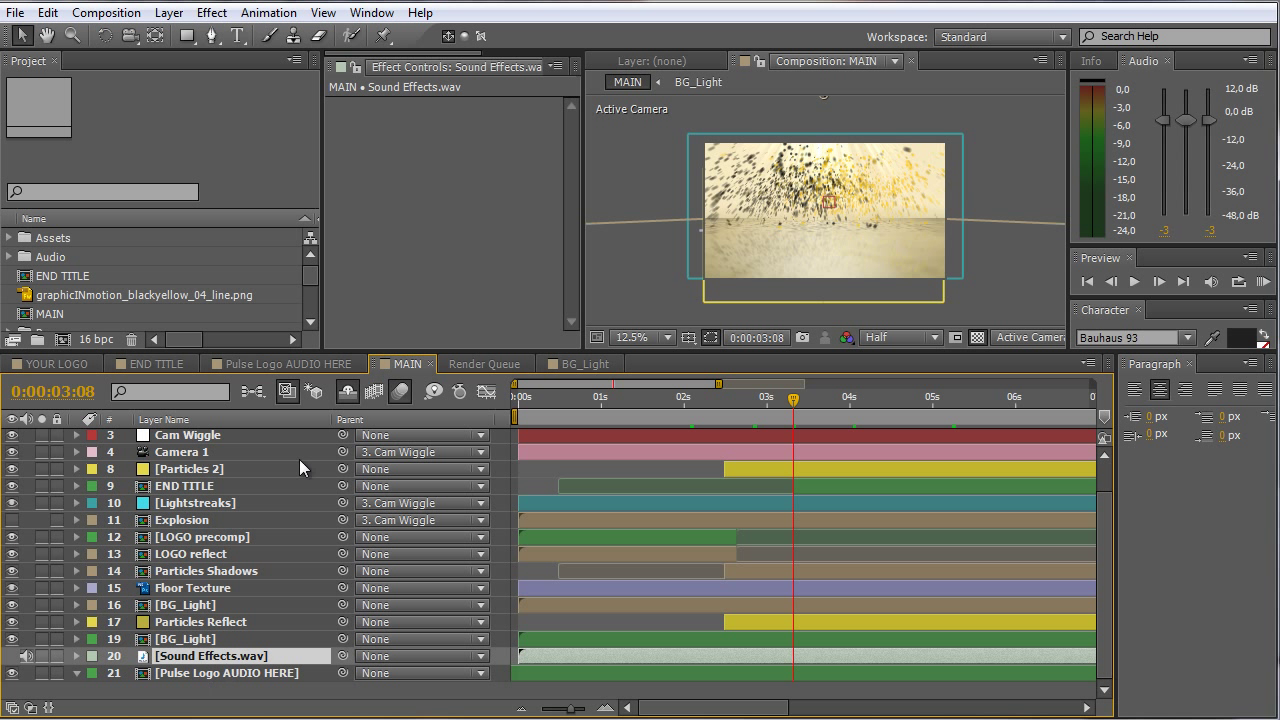
{"action": "left_click_drag", "start_coordinate": [303, 351], "coordinate": [316, 415]}
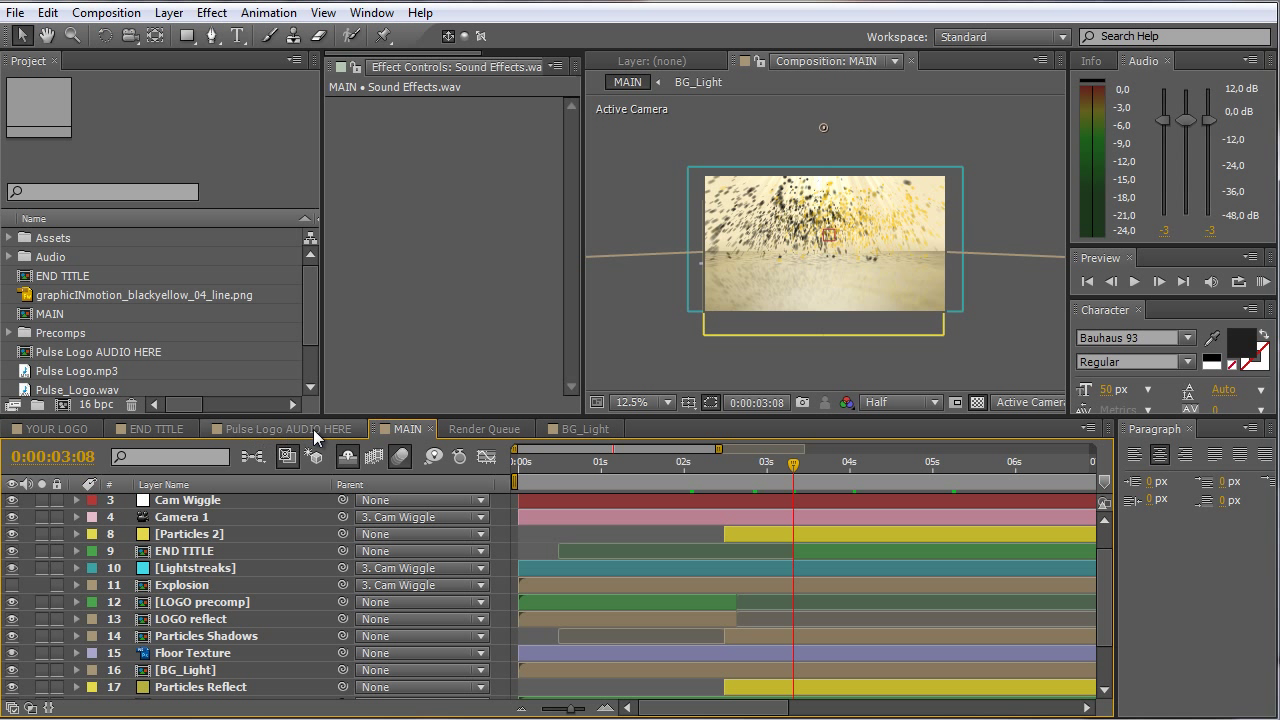
{"action": "scroll", "coordinate": [720, 570], "scroll_direction": "down", "scroll_amount": 2}
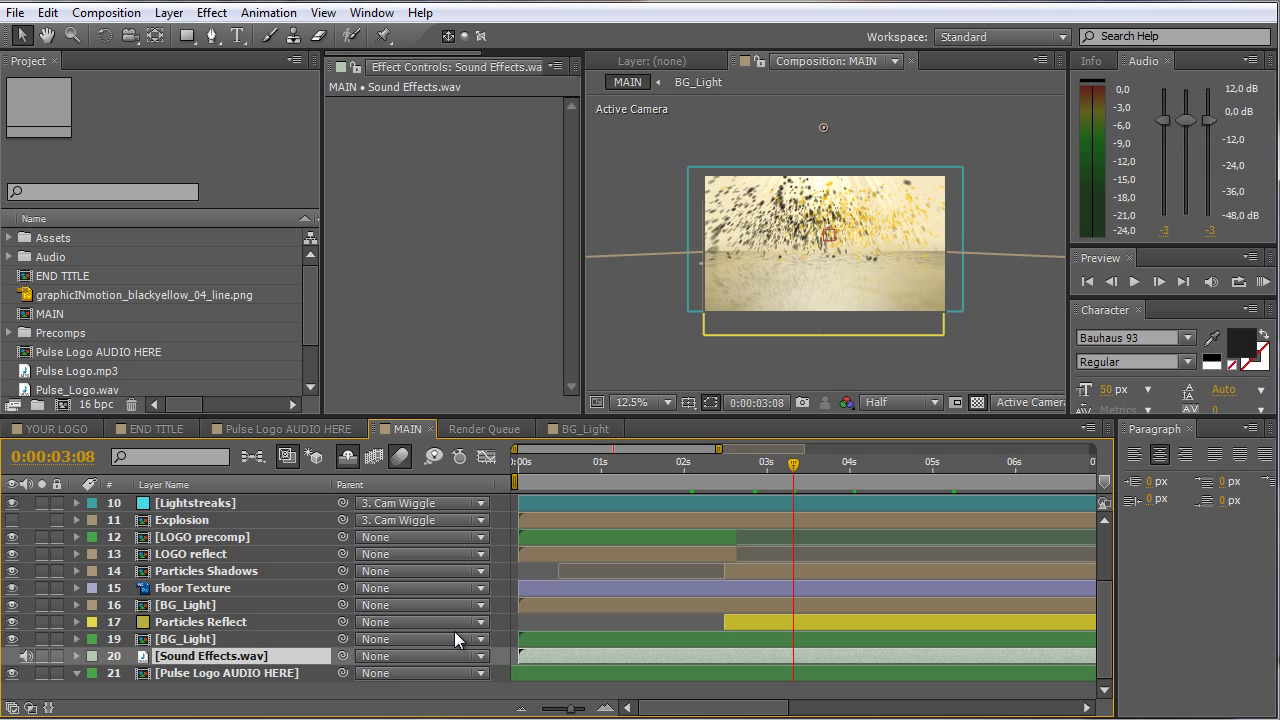
{"action": "scroll", "coordinate": [251, 626], "scroll_direction": "up", "scroll_amount": 3}
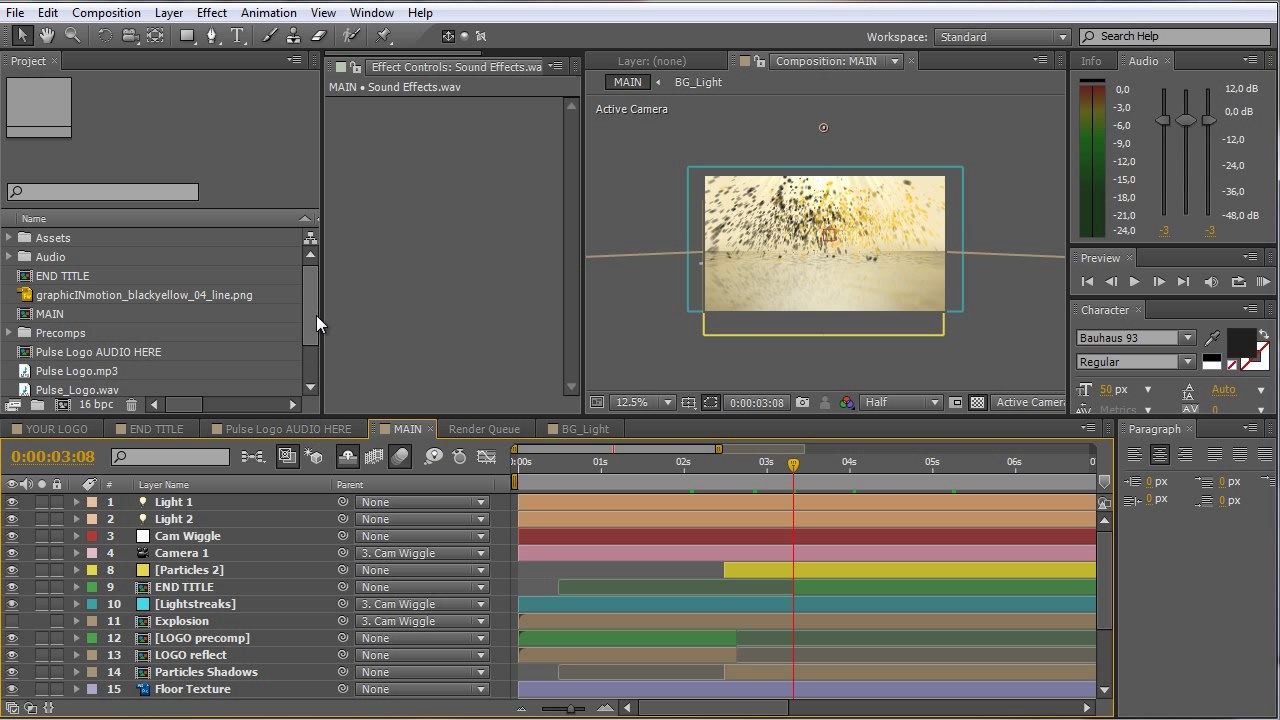
{"action": "left_click_drag", "start_coordinate": [311, 306], "coordinate": [307, 354]}
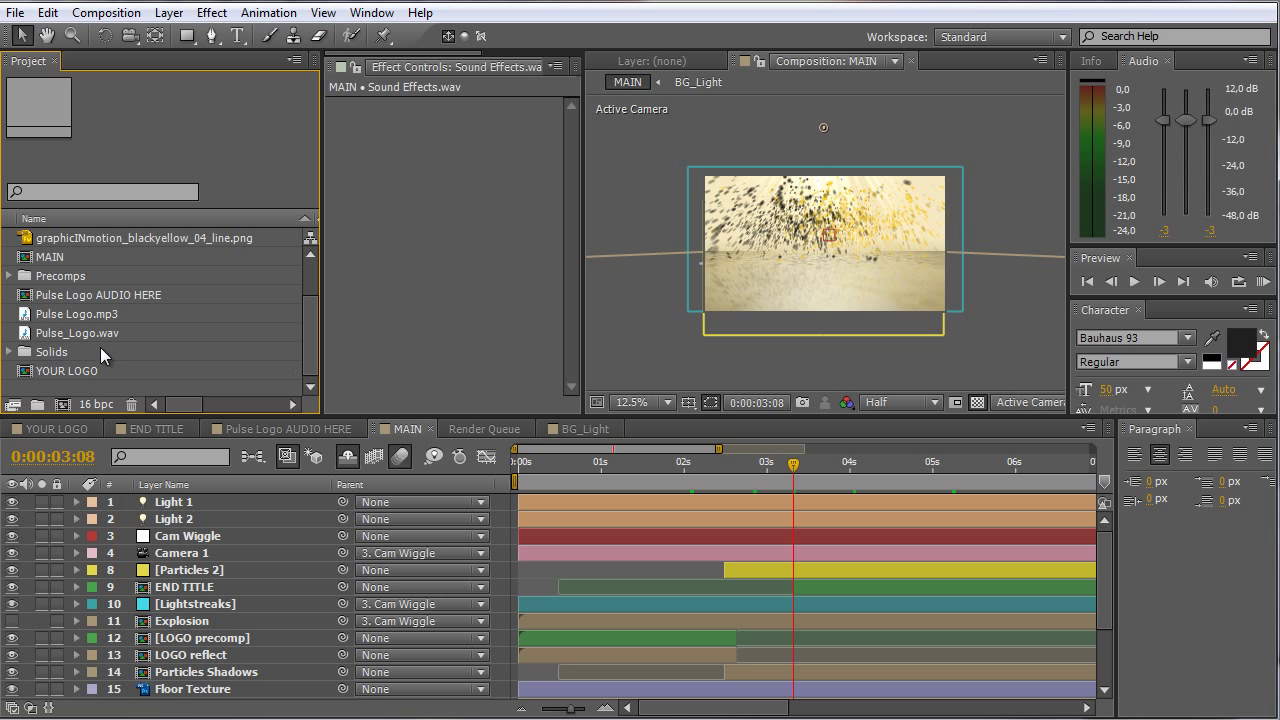
{"action": "left_click", "coordinate": [249, 429]}
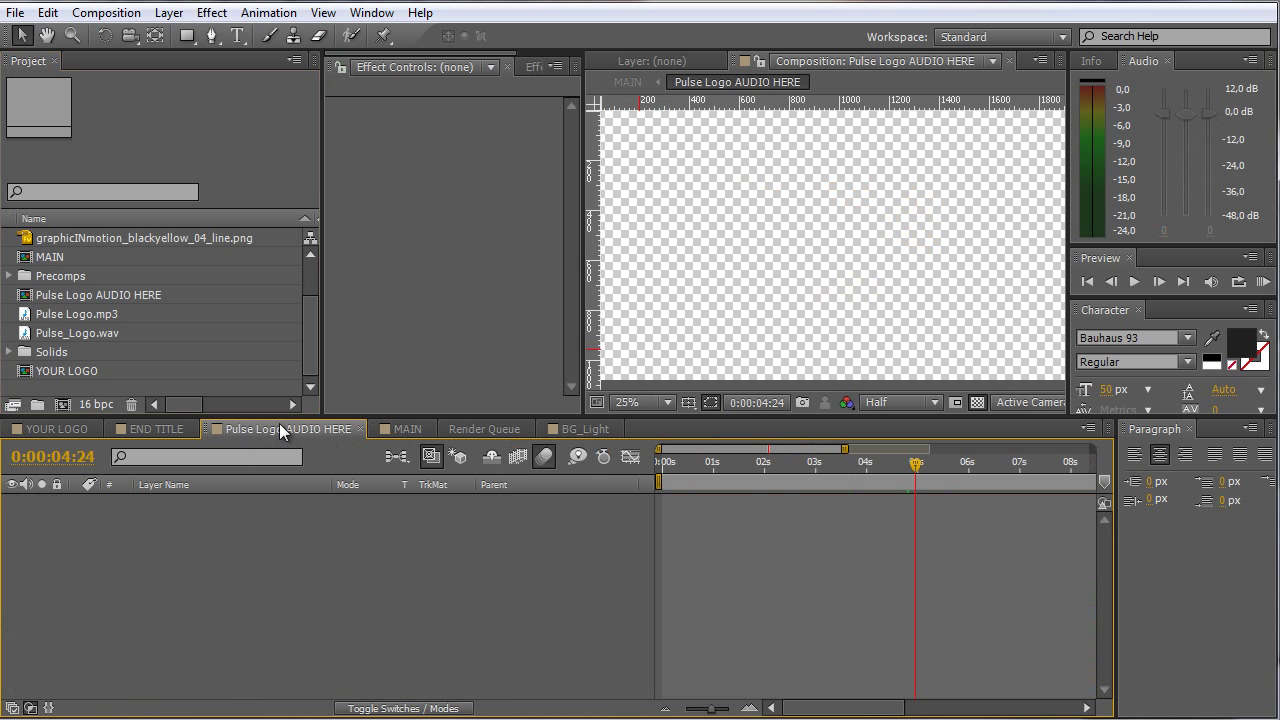
Step: Add Pulse_Logo.wav at 0:00:00:00 in the audio comp, then show its waveform on MAIN's precomp layer
{"action": "left_click_drag", "start_coordinate": [916, 466], "coordinate": [644, 488]}
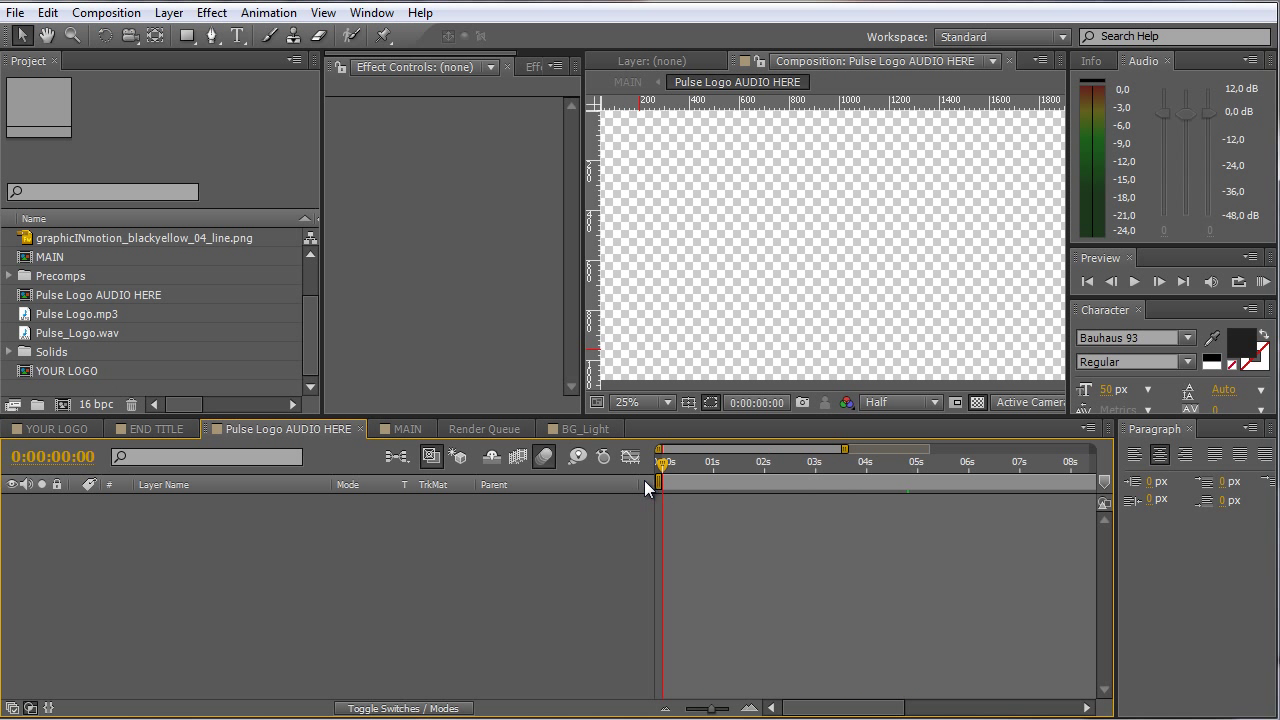
{"action": "left_click_drag", "start_coordinate": [26, 333], "coordinate": [90, 510]}
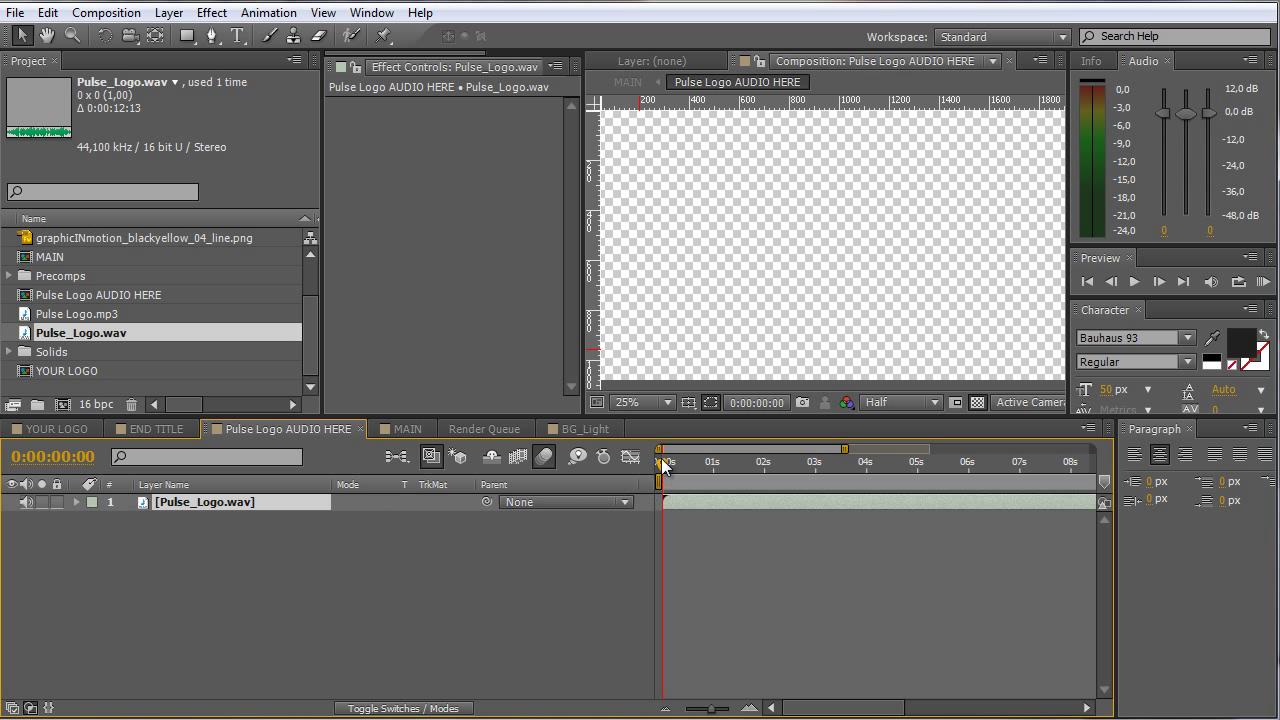
{"action": "left_click", "coordinate": [401, 427]}
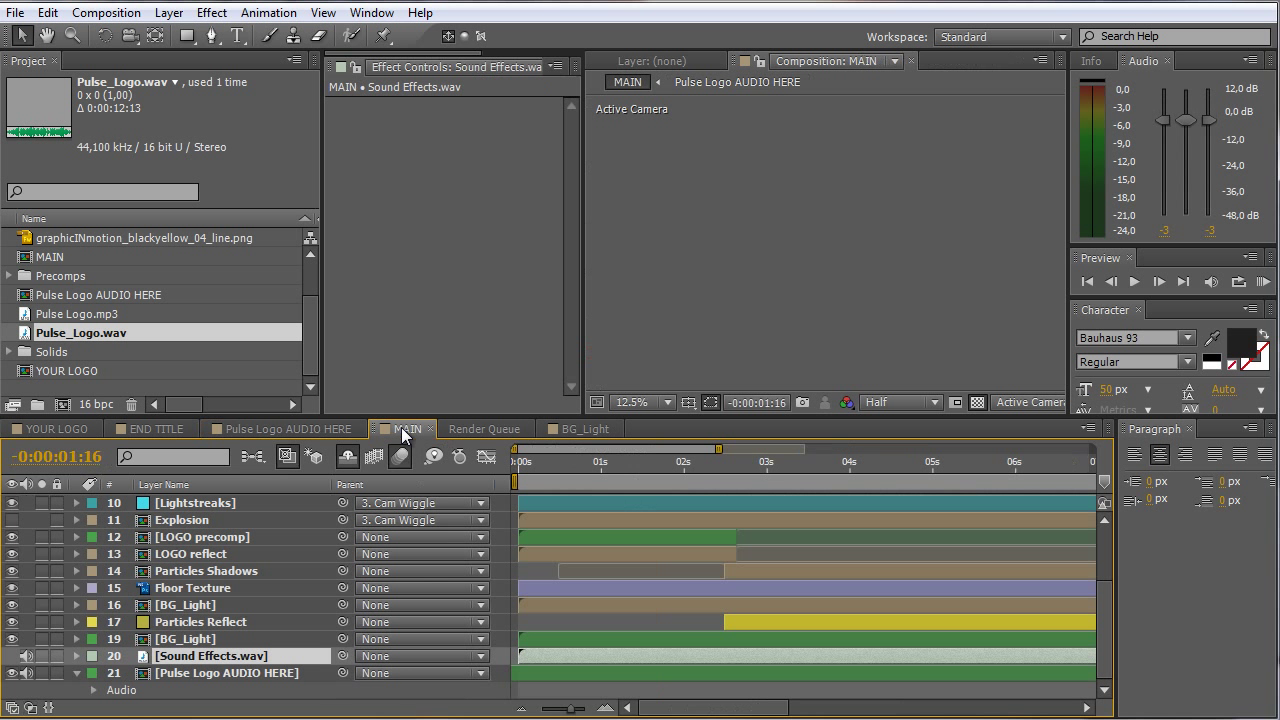
{"action": "left_click", "coordinate": [202, 675]}
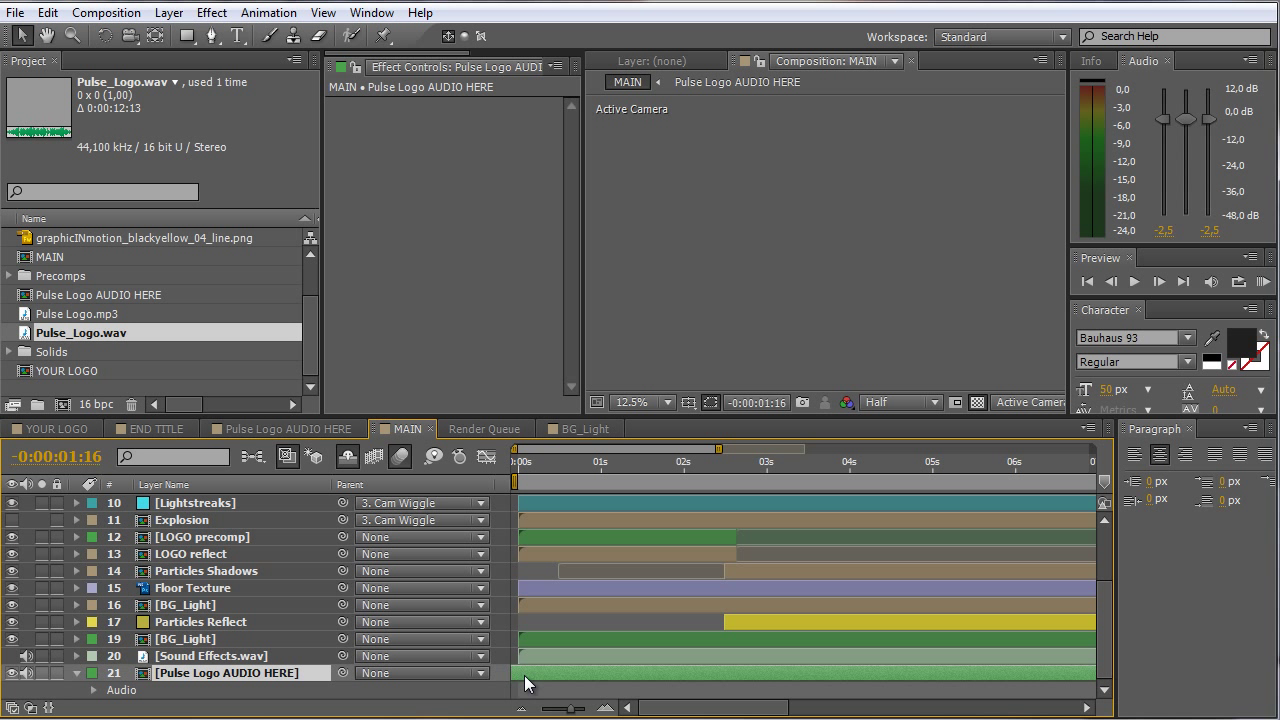
{"action": "key", "text": "l"}
{"action": "key", "text": "l"}
{"action": "scroll", "coordinate": [586, 634], "scroll_direction": "down", "scroll_amount": 2}
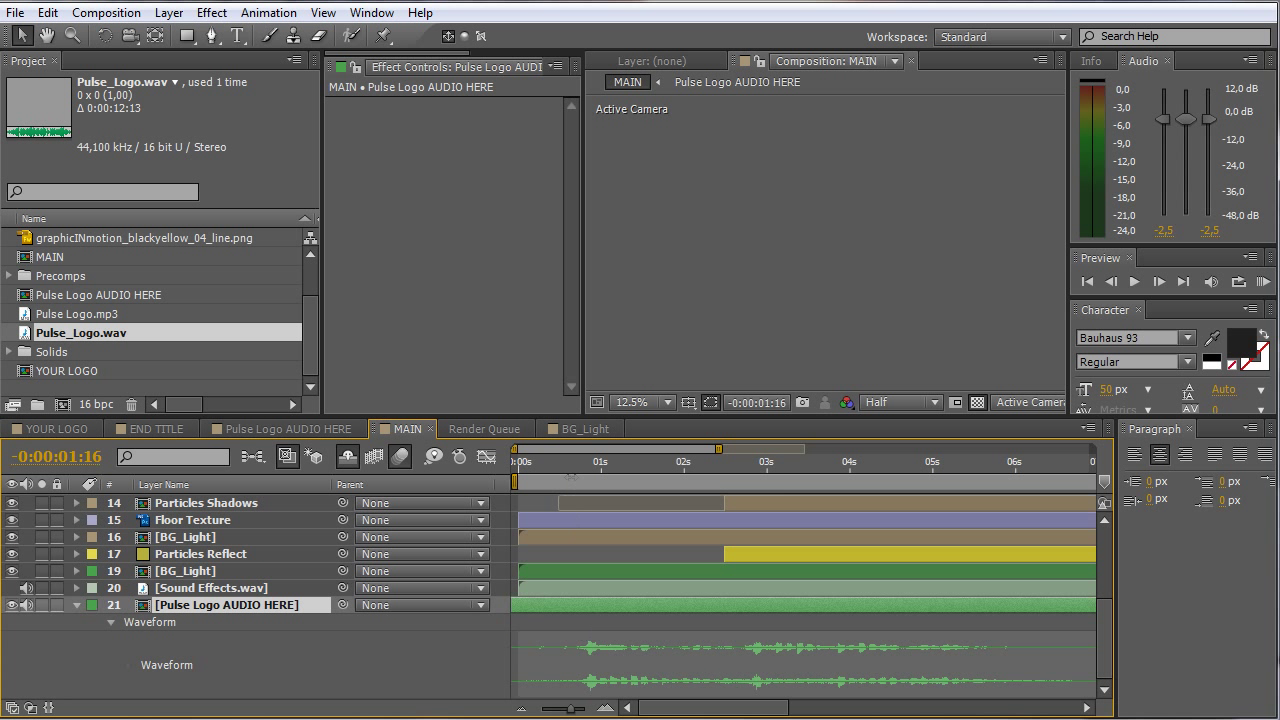